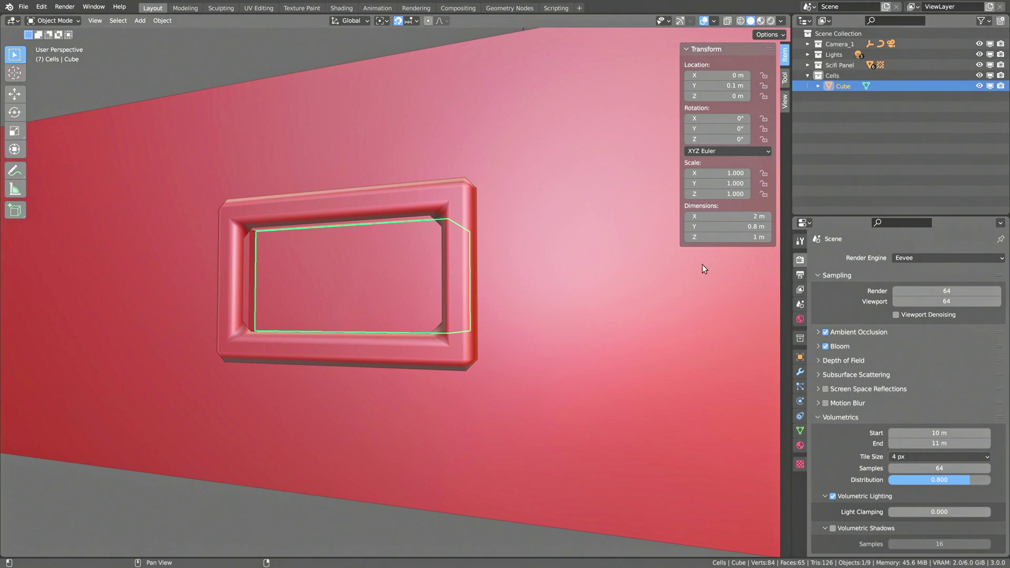
Isolate the Cube in local view, add a new material named Cells, and move to the Shading workspace.
{"action": "key", "text": "KP_Divide"}
{"action": "middle_click_drag", "start_coordinate": [668, 296], "coordinate": [656, 317]}
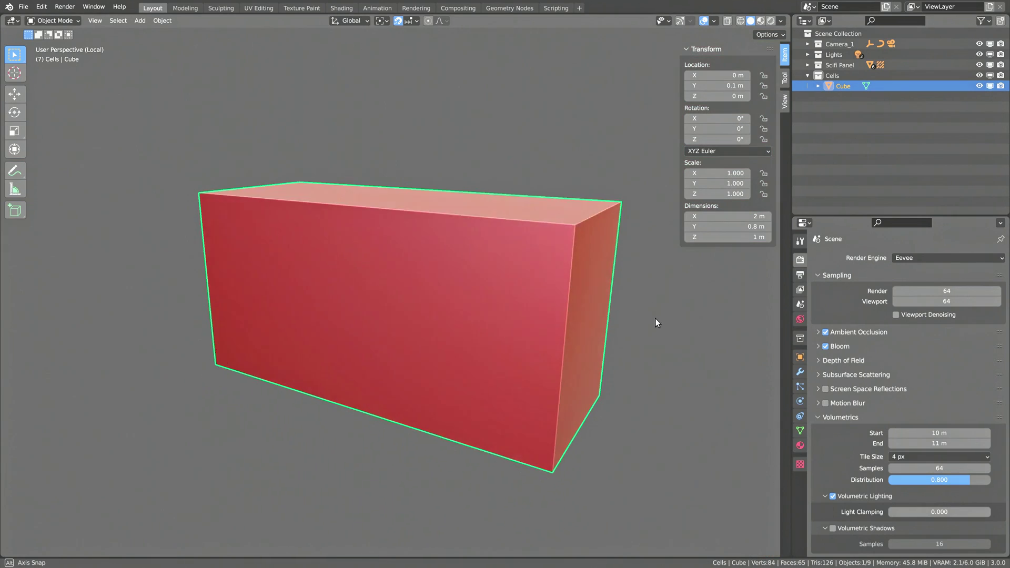
{"action": "left_click", "coordinate": [800, 445]}
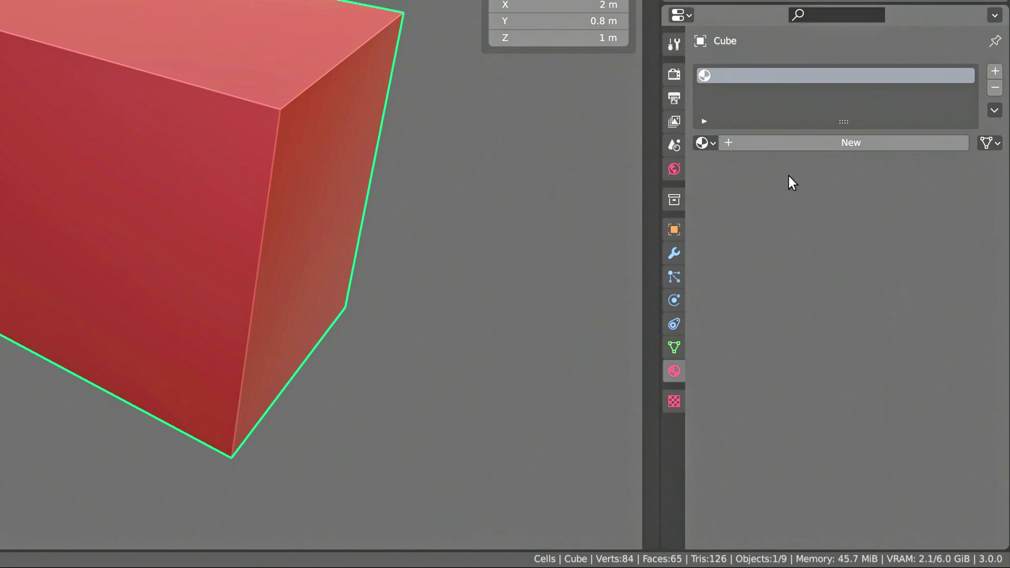
{"action": "left_click", "coordinate": [800, 145]}
{"action": "double_click", "coordinate": [800, 144]}
{"action": "type", "text": "Cells"}
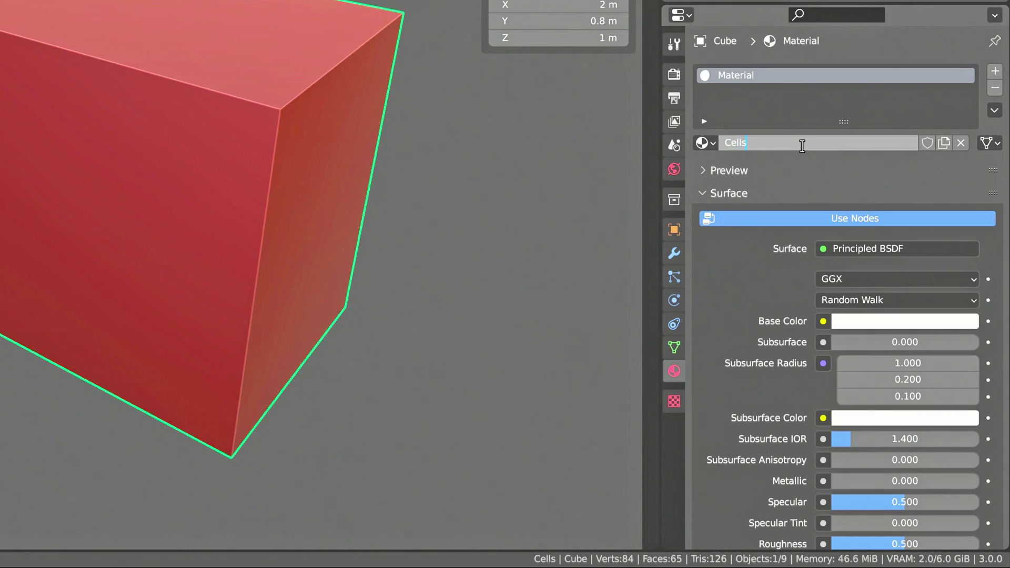
{"action": "key", "text": "Return"}
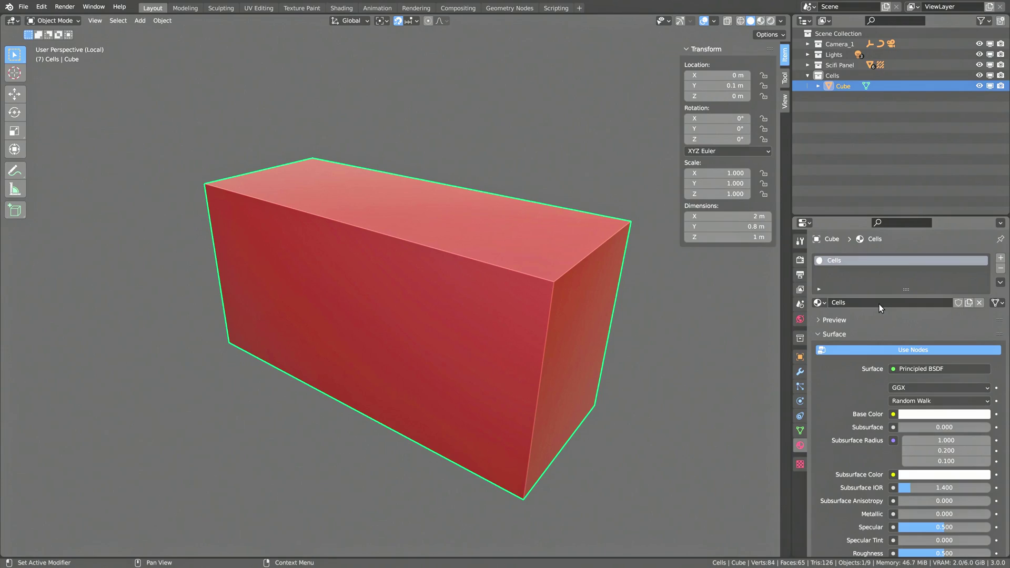
{"action": "left_click", "coordinate": [342, 8]}
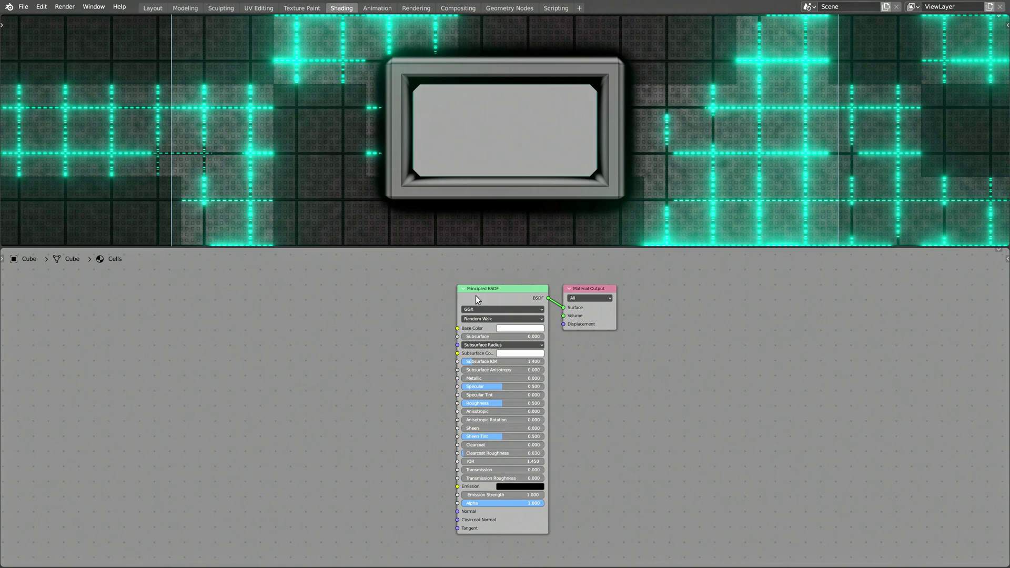
Replace the Principled BSDF with a Frame node and duplicate it into four frames across the tree.
{"action": "key", "text": "x"}
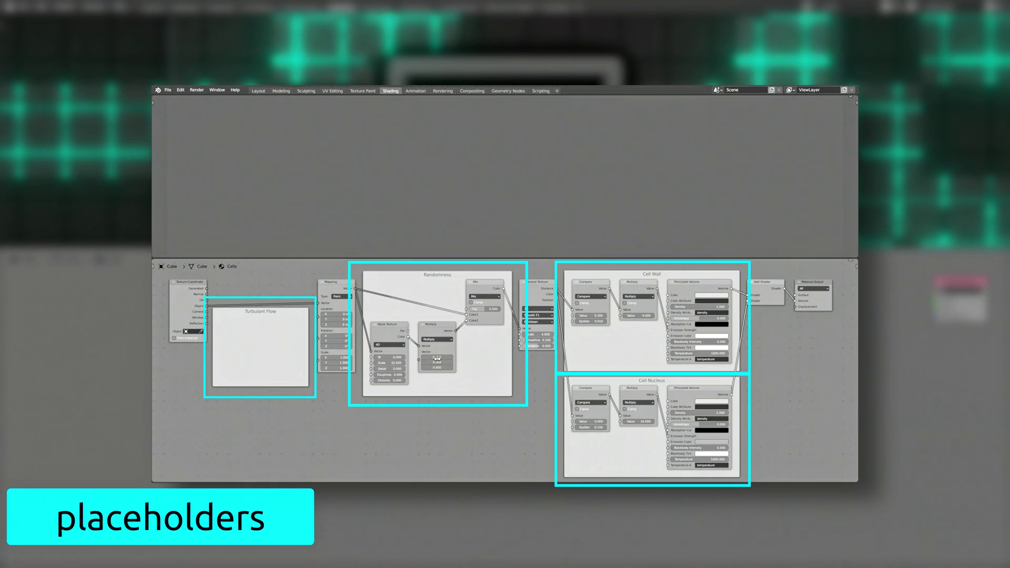
{"action": "left_click", "coordinate": [484, 296]}
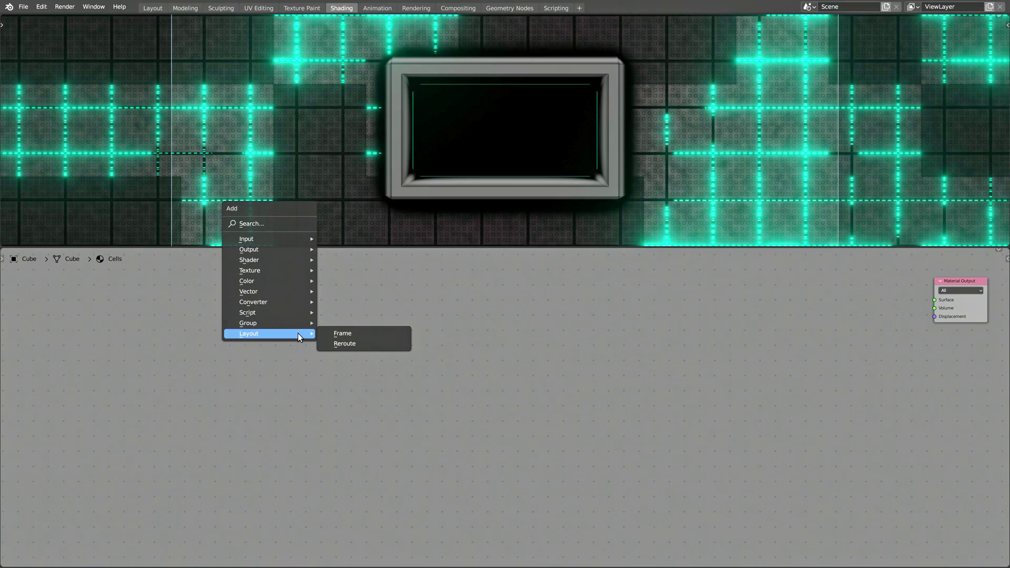
{"action": "left_click", "coordinate": [342, 334]}
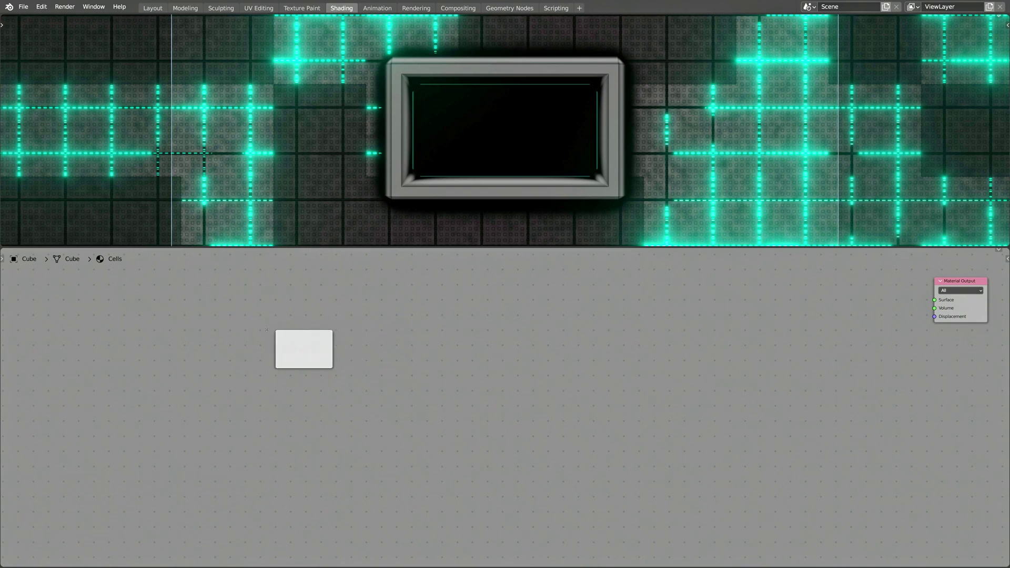
{"action": "left_click", "coordinate": [88, 300]}
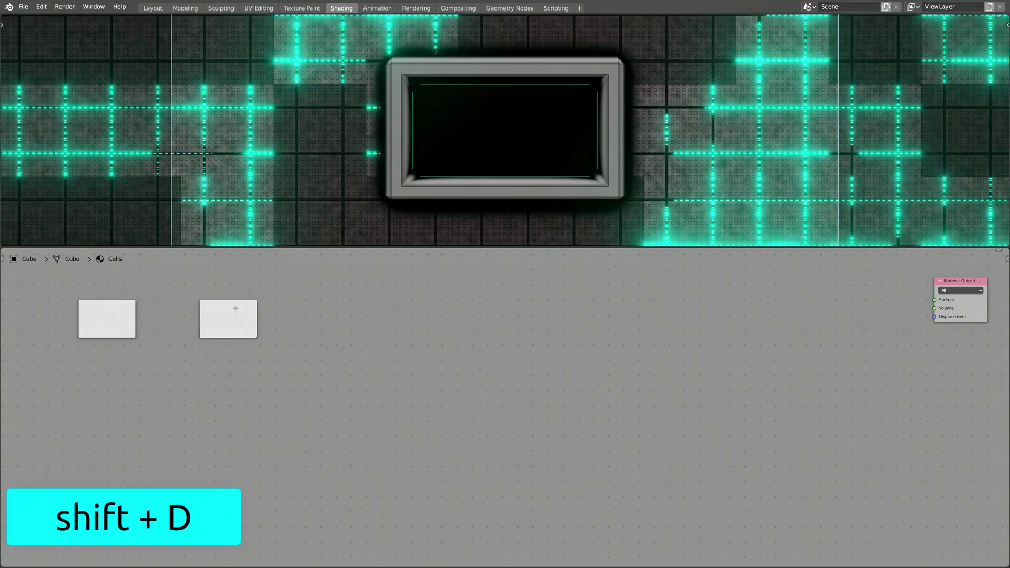
{"action": "left_click", "coordinate": [408, 313]}
{"action": "key", "text": "shift+d"}
{"action": "left_click", "coordinate": [725, 314]}
{"action": "key", "text": "shift+d"}
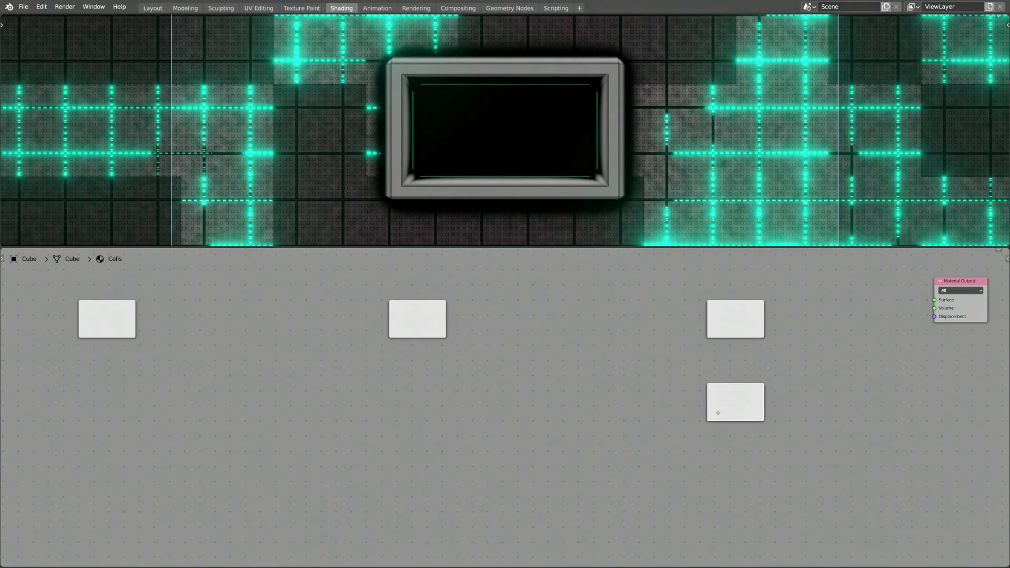
Start renaming the first frame to 'Turbulant Flow'.
{"action": "left_click", "coordinate": [116, 315]}
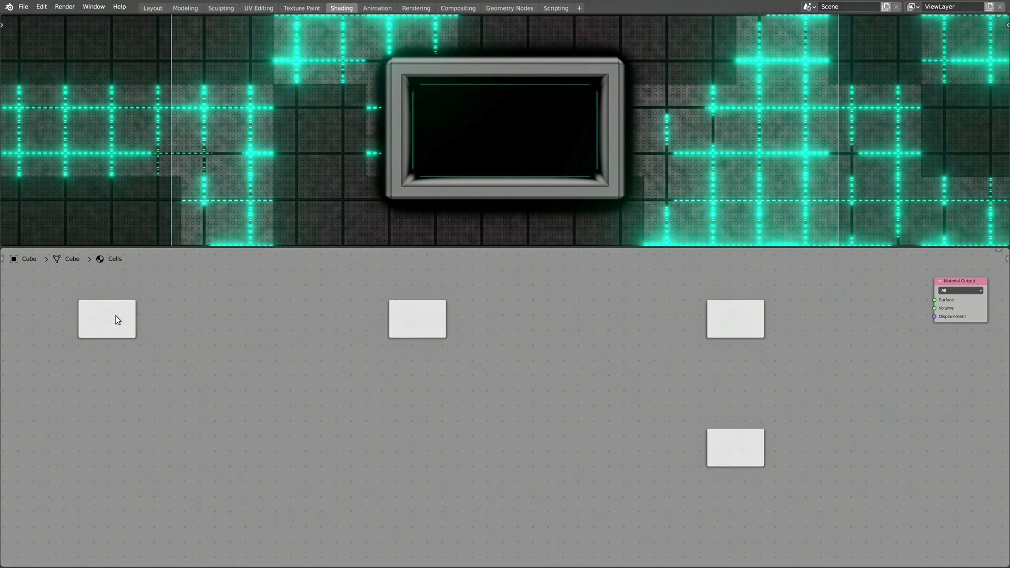
{"action": "right_click", "coordinate": [116, 315]}
{"action": "left_click", "coordinate": [111, 325]}
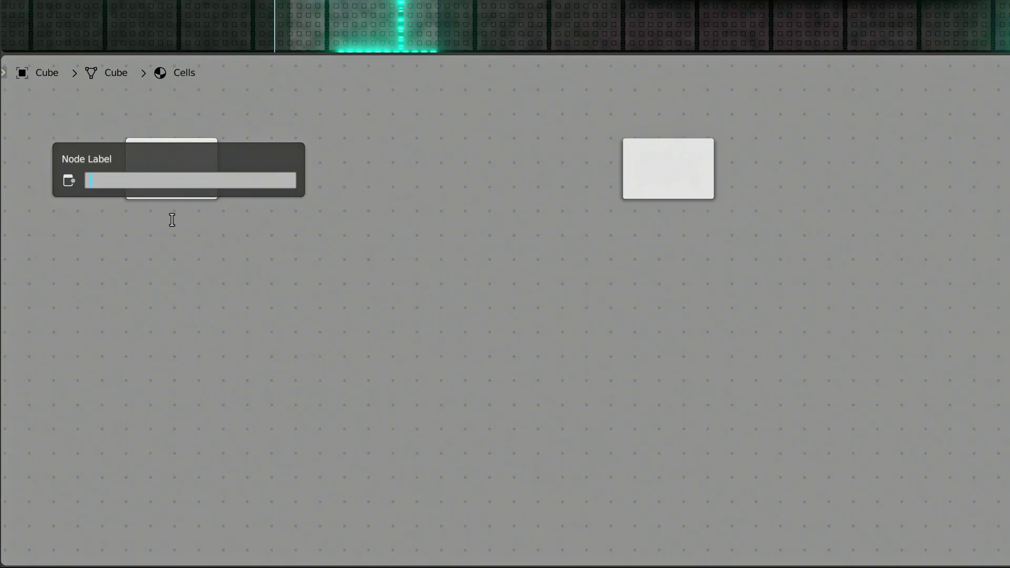
{"action": "type", "text": "Turbulant Flow"}
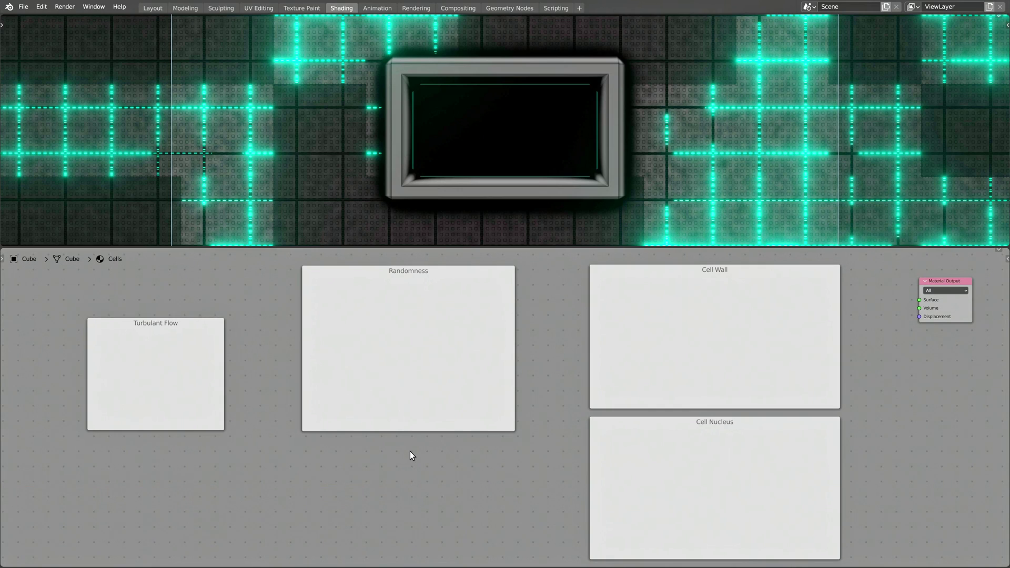
Add Texture Coordinate, Mapping, Voronoi Texture and Principled Volume nodes, placing the volume in Cell Wall.
{"action": "key", "text": "shift+a"}
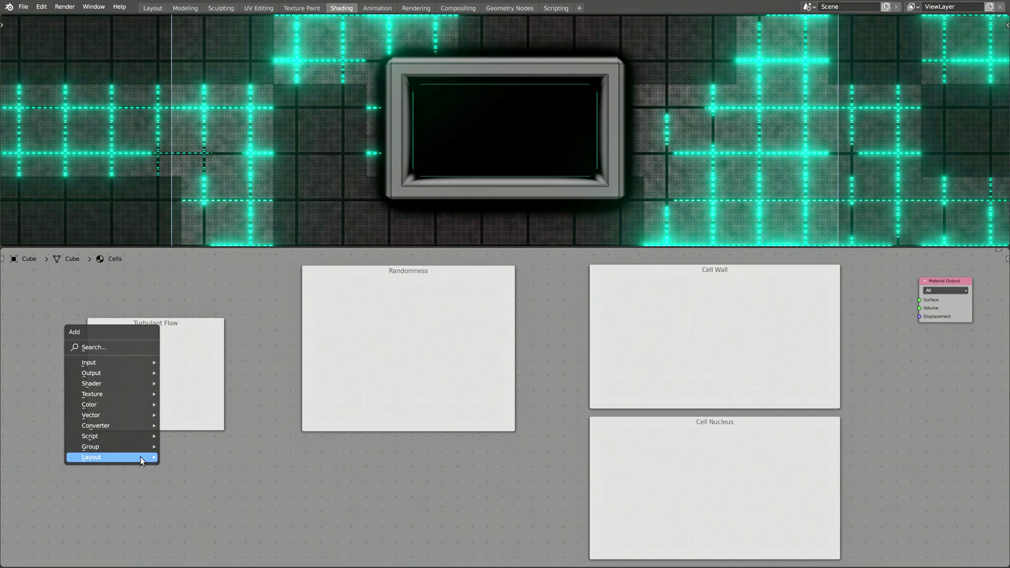
{"action": "left_click", "coordinate": [140, 457]}
{"action": "type", "text": "coordinate"}
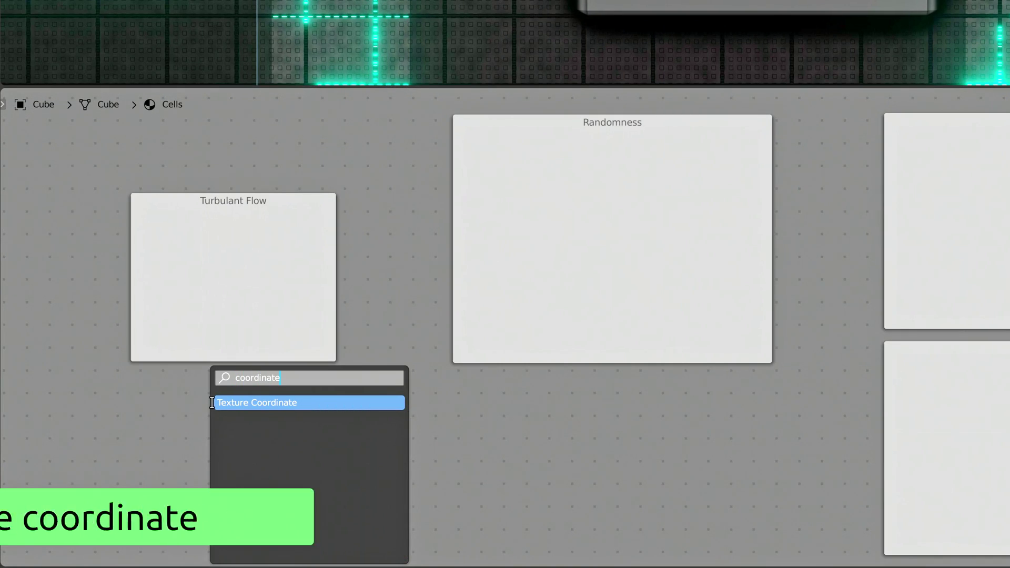
{"action": "key", "text": "Return"}
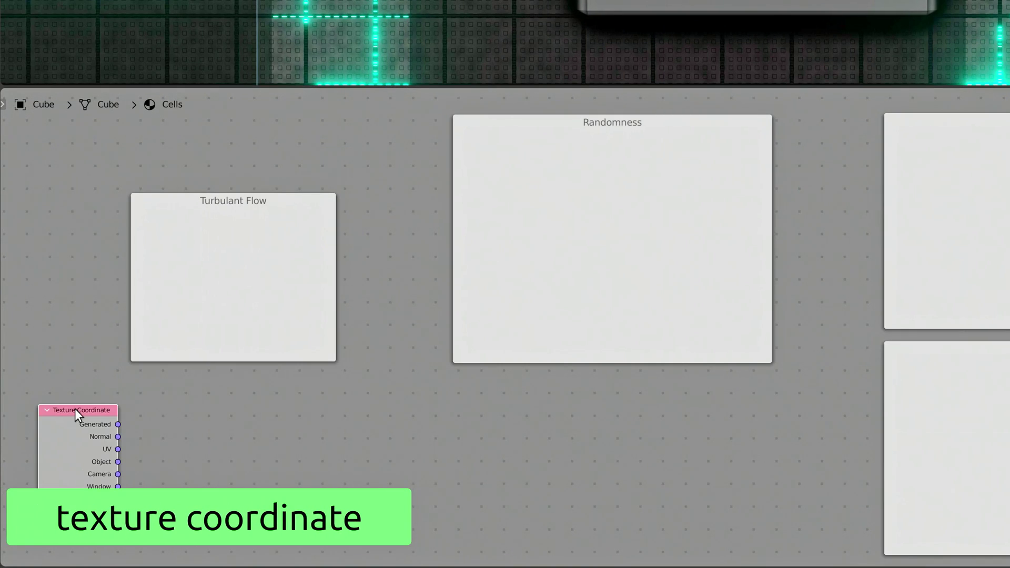
{"action": "left_click_drag", "start_coordinate": [75, 410], "coordinate": [73, 140]}
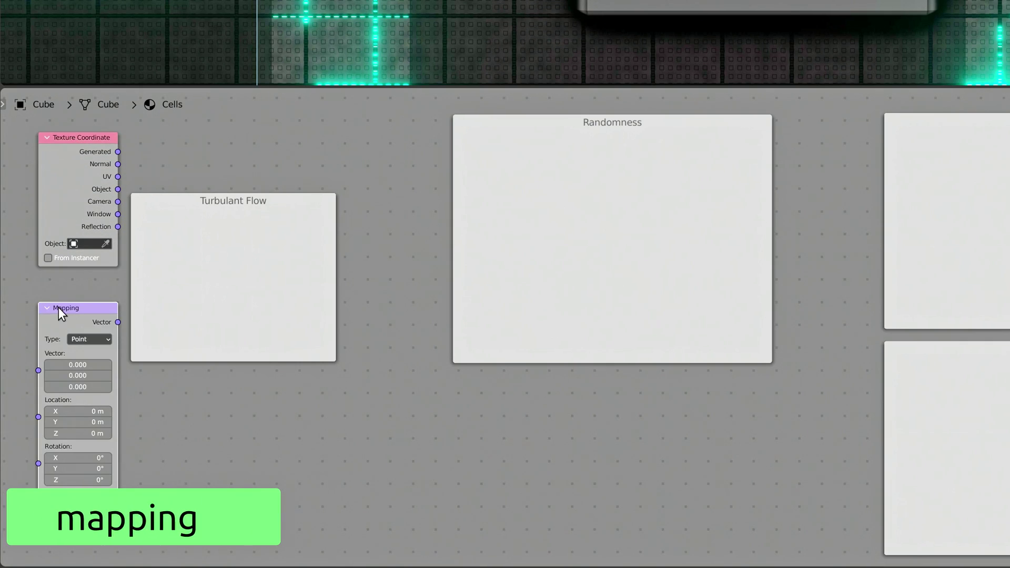
{"action": "left_click_drag", "start_coordinate": [59, 307], "coordinate": [240, 215]}
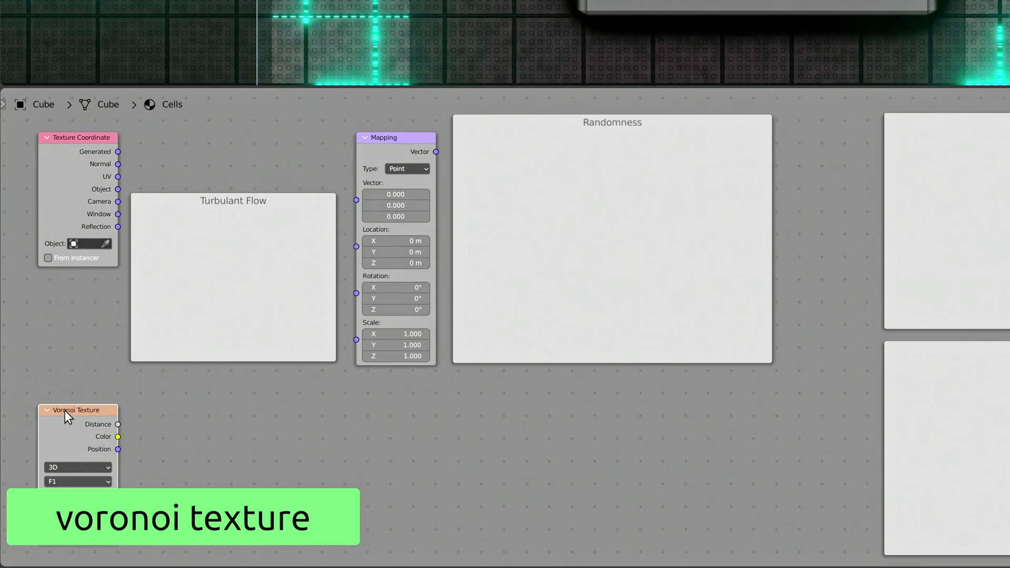
{"action": "left_click_drag", "start_coordinate": [64, 411], "coordinate": [619, 228]}
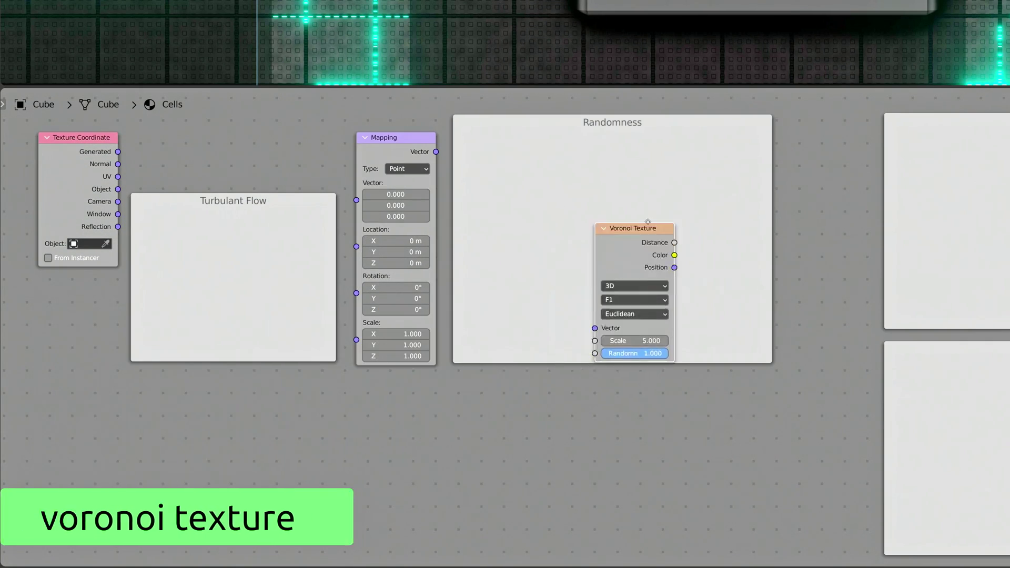
{"action": "left_click_drag", "start_coordinate": [619, 228], "coordinate": [815, 137]}
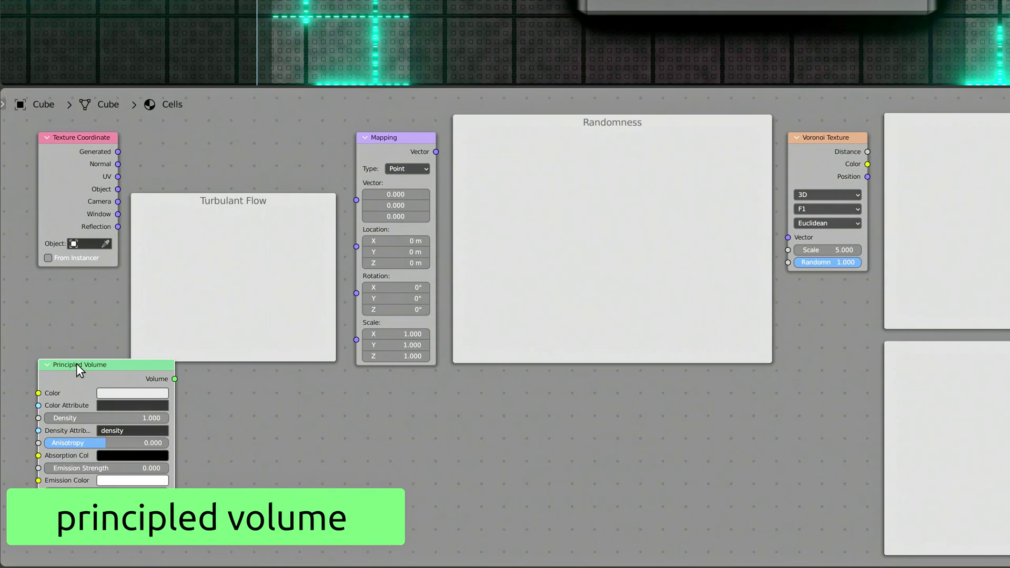
{"action": "left_click_drag", "start_coordinate": [77, 364], "coordinate": [1009, 142]}
Link Object→Mapping→Voronoi, Voronoi Distance→Emission Strength, and the volume to Material Output's Volume.
{"action": "left_click_drag", "start_coordinate": [79, 315], "coordinate": [238, 311]}
{"action": "mouse_move", "coordinate": [291, 290]}
{"action": "left_mouse_down"}
{"action": "mouse_move", "coordinate": [428, 313]}
{"action": "mouse_move", "coordinate": [526, 347]}
{"action": "left_mouse_up"}
{"action": "left_click_drag", "start_coordinate": [578, 291], "coordinate": [737, 350]}
{"action": "left_click_drag", "start_coordinate": [828, 291], "coordinate": [918, 308]}
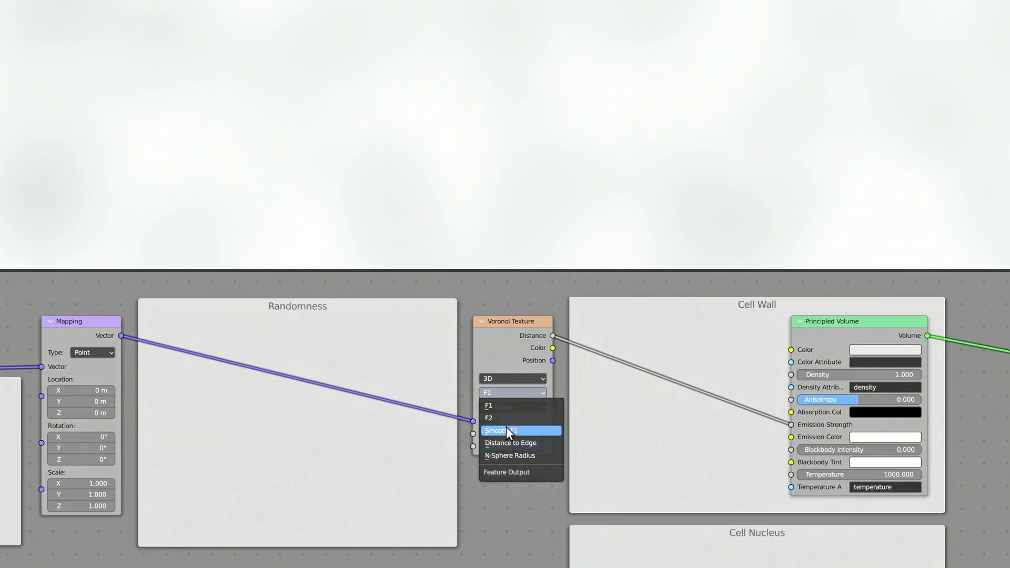
Set the Voronoi to Smooth F1 with scale 4, smoothness 0.1 and randomness 0.5.
{"action": "left_click", "coordinate": [508, 432]}
{"action": "double_click", "coordinate": [508, 433]}
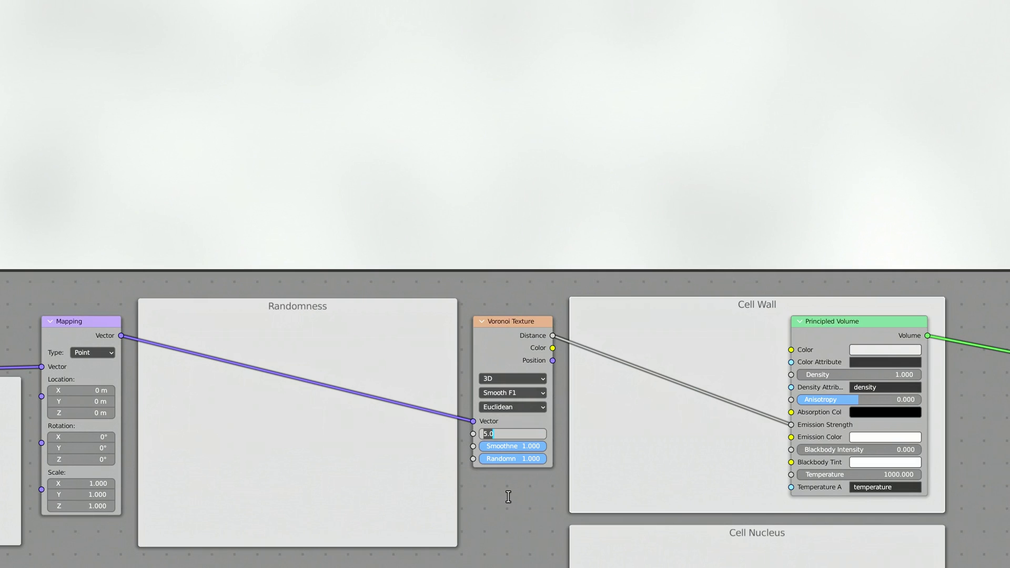
{"action": "type", "text": "4"}
{"action": "key", "text": "Tab"}
{"action": "type", "text": "0"}
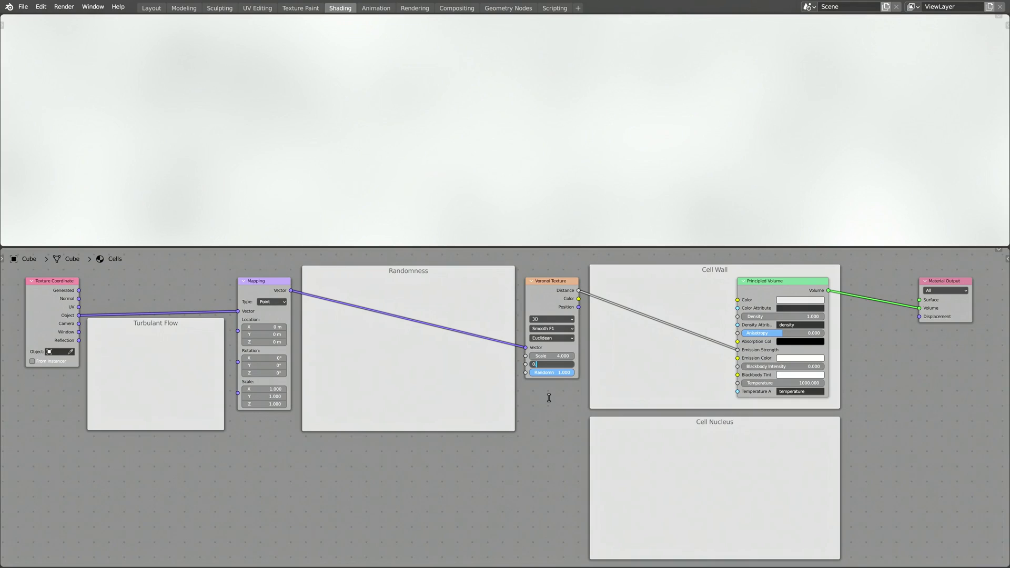
{"action": "type", "text": ".1"}
{"action": "key", "text": "Tab"}
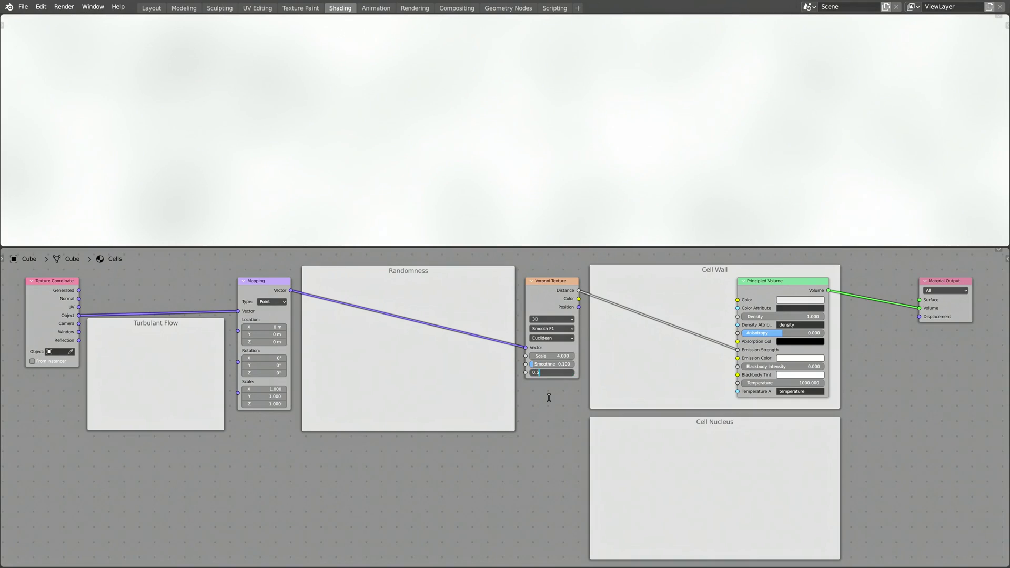
{"action": "key", "text": "Return"}
{"action": "left_click", "coordinate": [790, 358]}
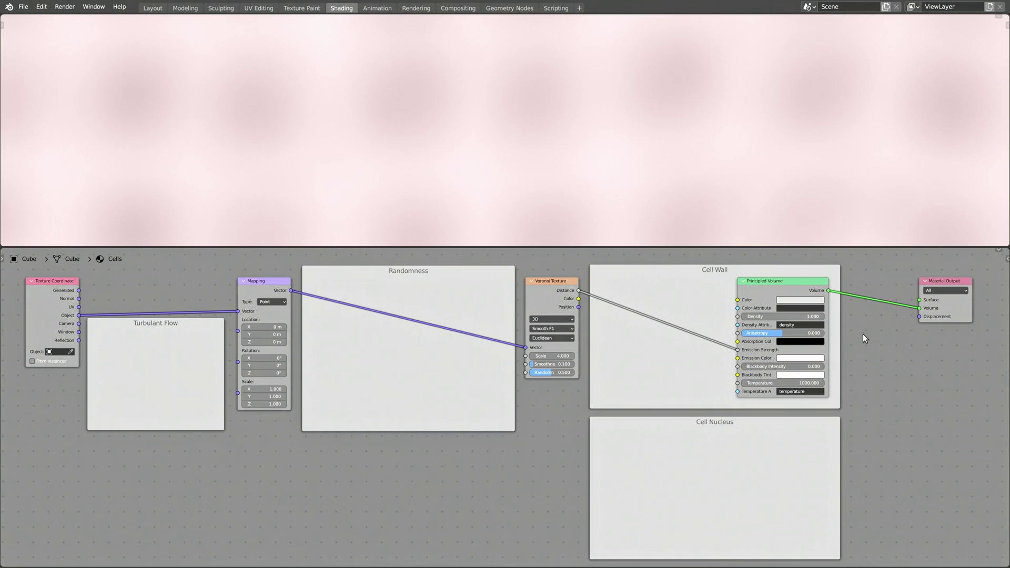
Insert two Math nodes into the Voronoi-to-Emission Strength link.
{"action": "key", "text": "shift+a"}
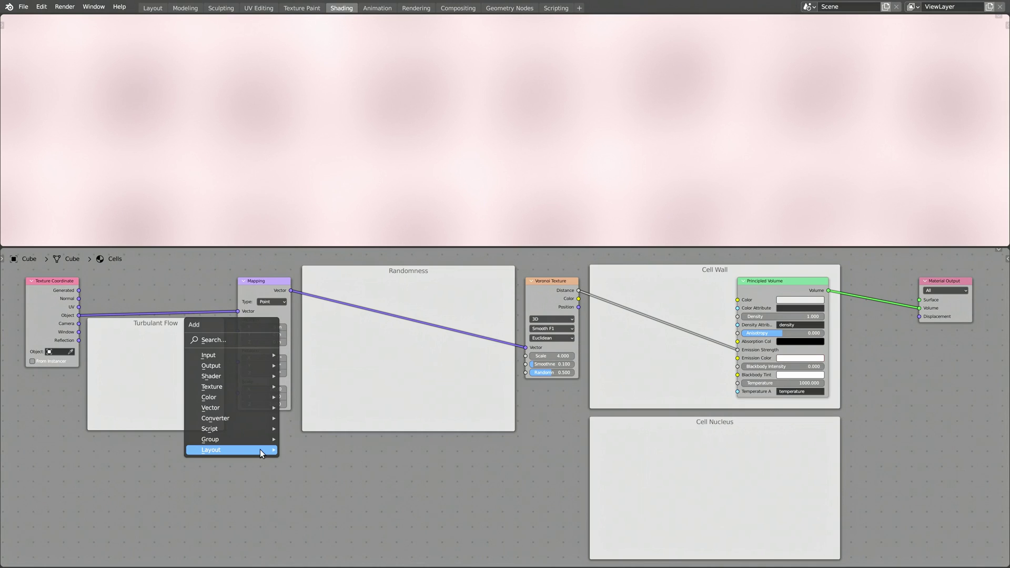
{"action": "type", "text": "math"}
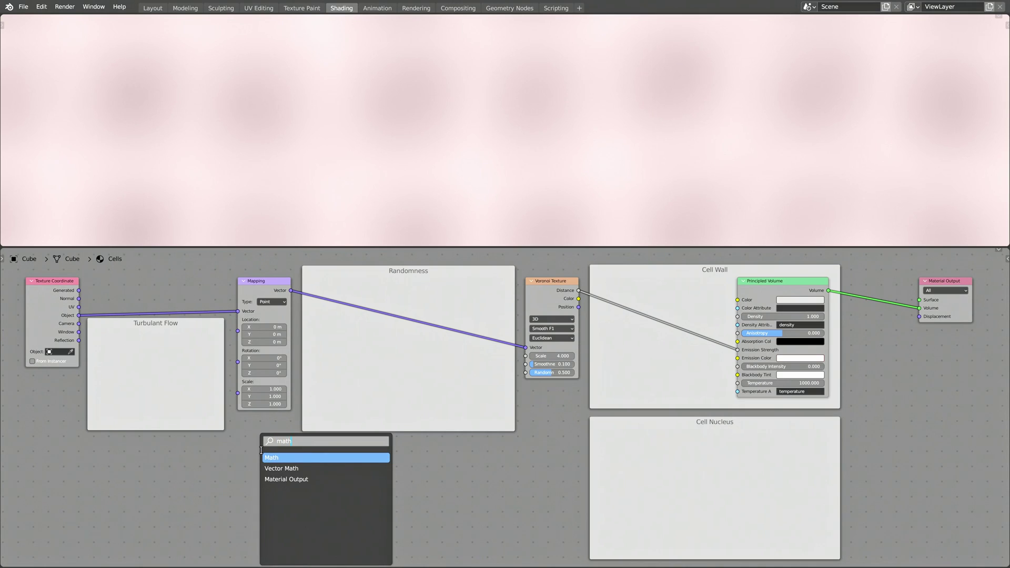
{"action": "key", "text": "Return"}
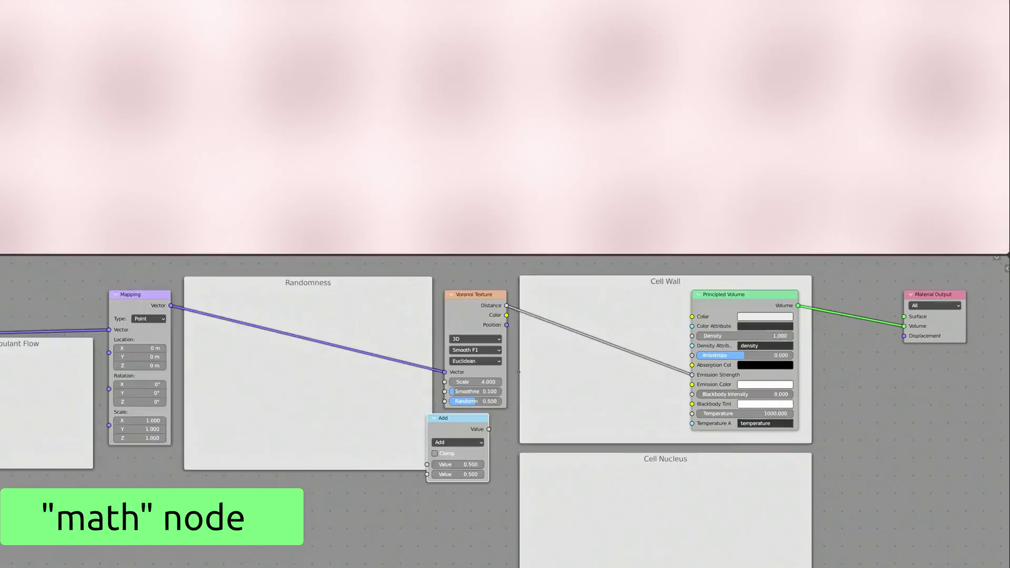
{"action": "left_click", "coordinate": [558, 295]}
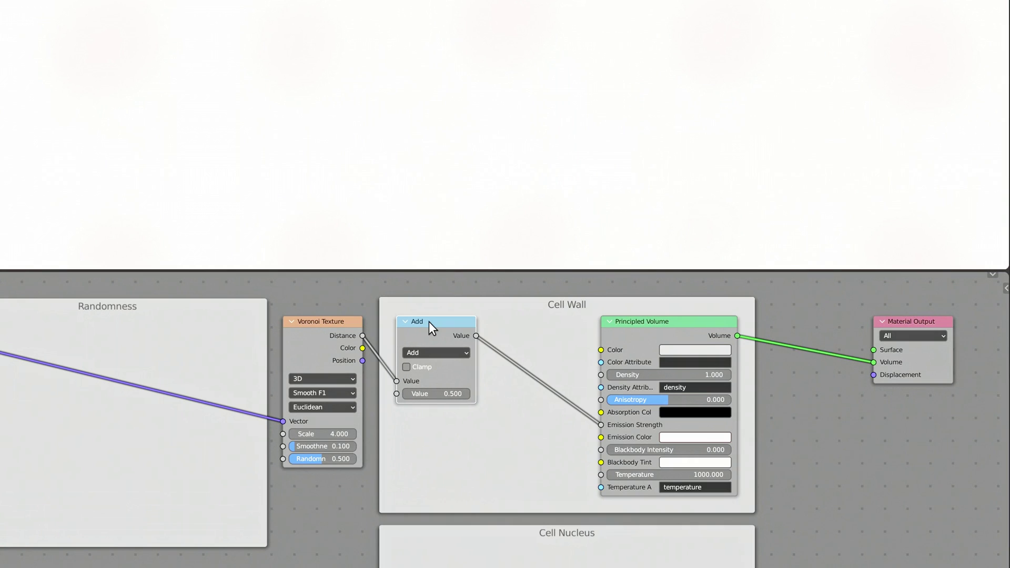
{"action": "key", "text": "shift+d"}
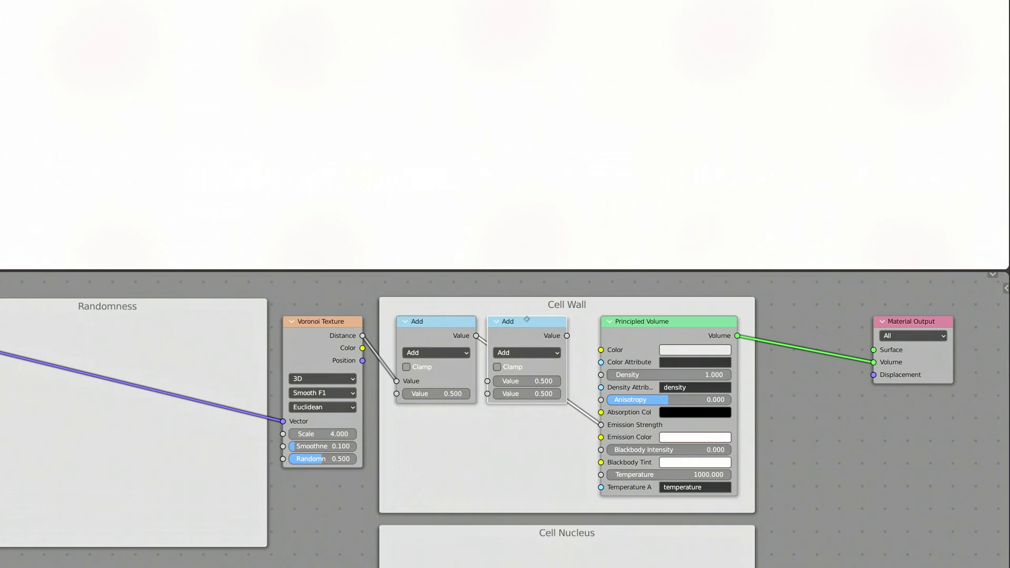
{"action": "left_click", "coordinate": [512, 318]}
Make the first Math node Compare and the second Multiply, with Compare epsilon 0.010.
{"action": "left_click", "coordinate": [435, 353]}
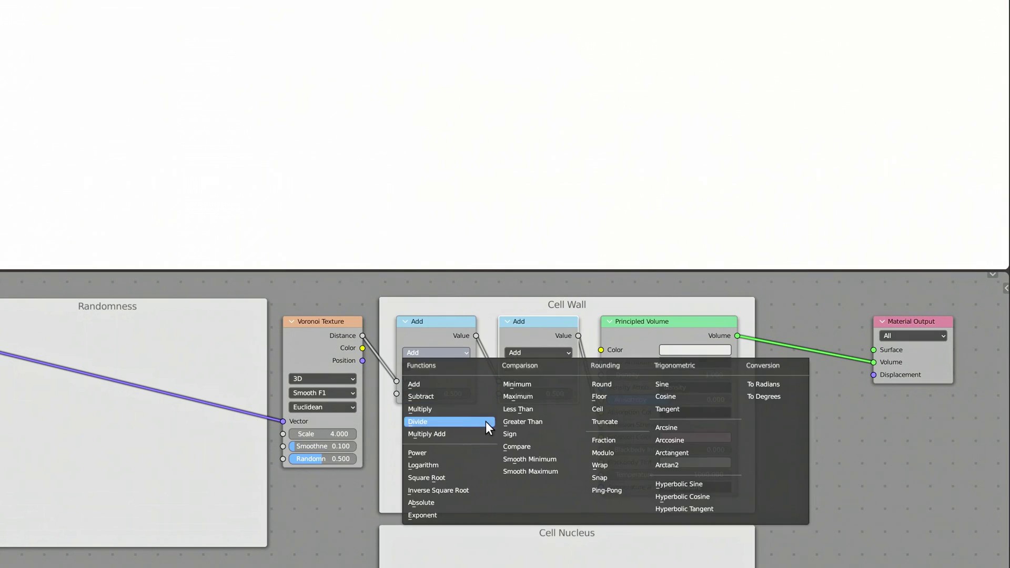
{"action": "left_click", "coordinate": [516, 446]}
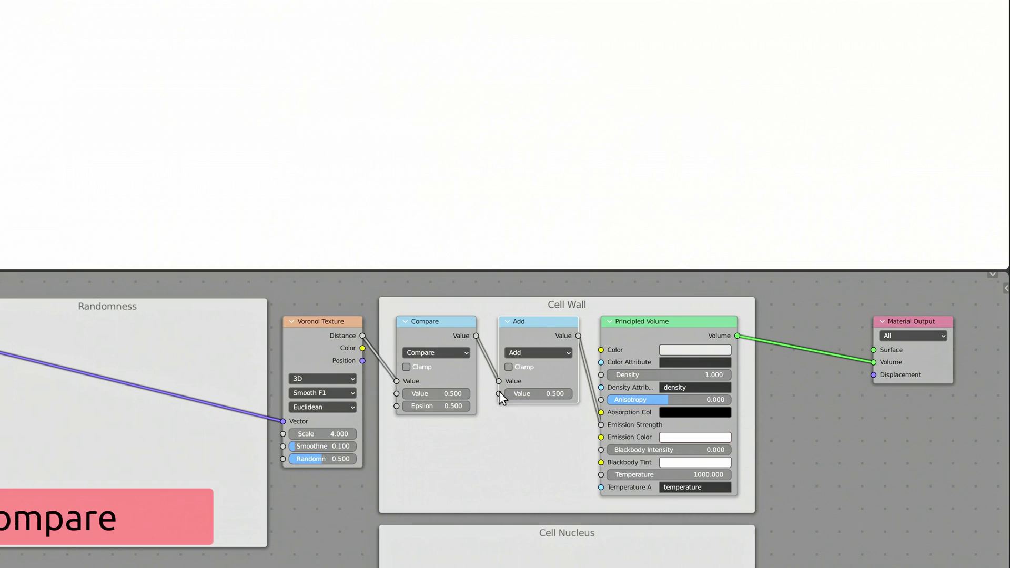
{"action": "left_click", "coordinate": [526, 353]}
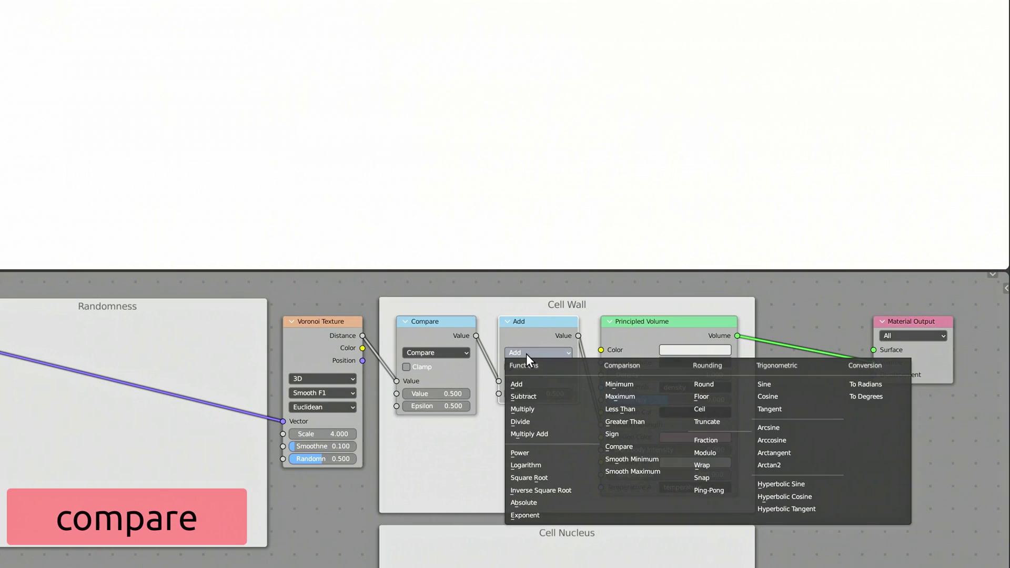
{"action": "left_click", "coordinate": [519, 408]}
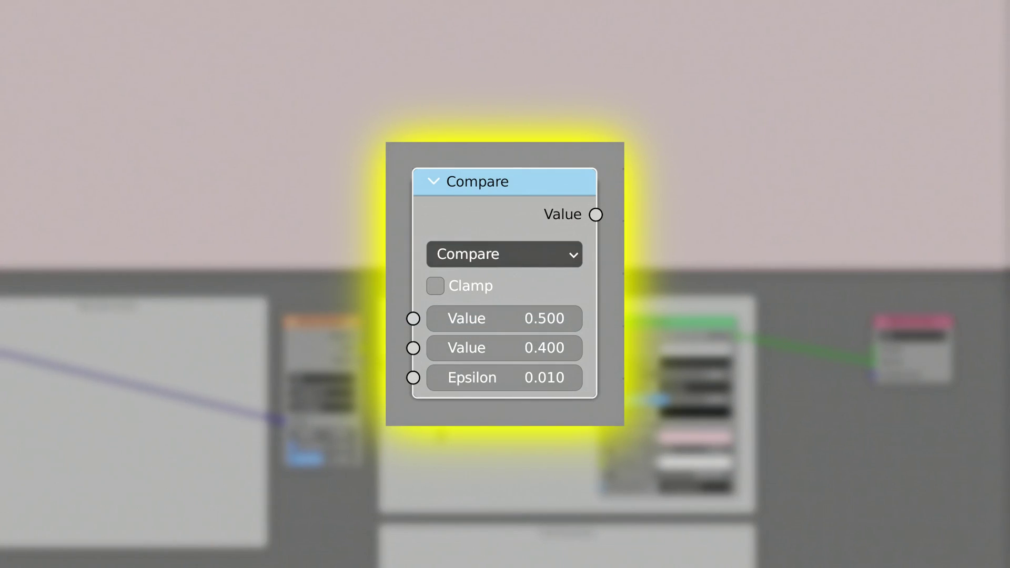
{"action": "key", "text": "Tab"}
{"action": "type", "text": "0.5"}
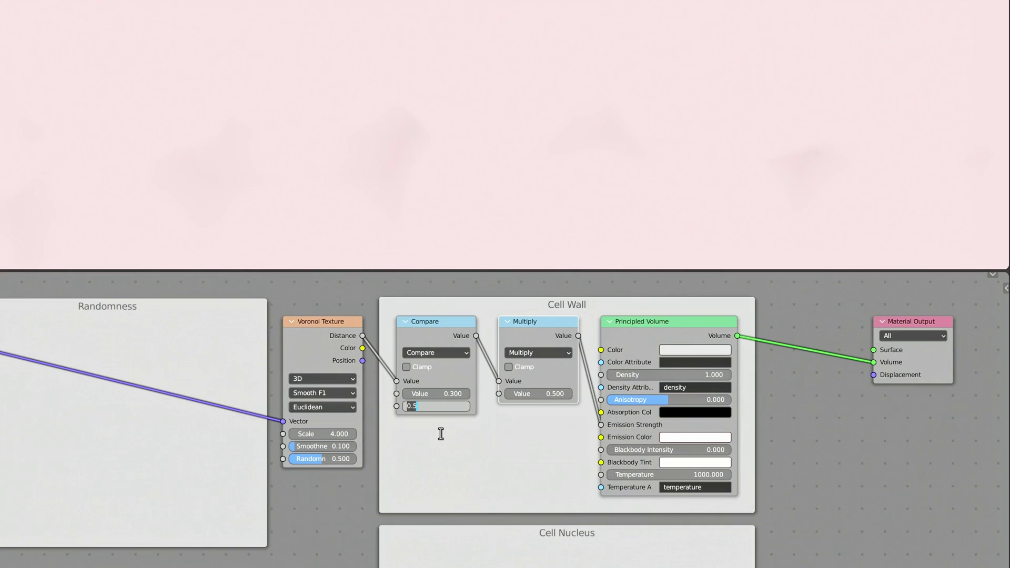
{"action": "type", "text": ".01"}
{"action": "key", "text": "Return"}
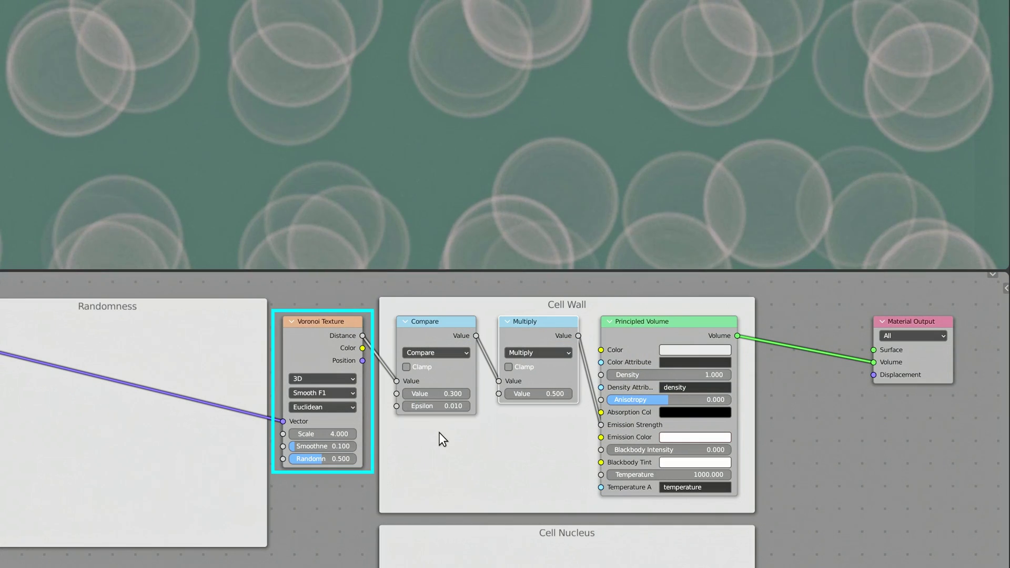
Set the Multiply value to 4 and adjust the Compare value to 0.300.
{"action": "left_click", "coordinate": [538, 394]}
{"action": "type", "text": "0.5"}
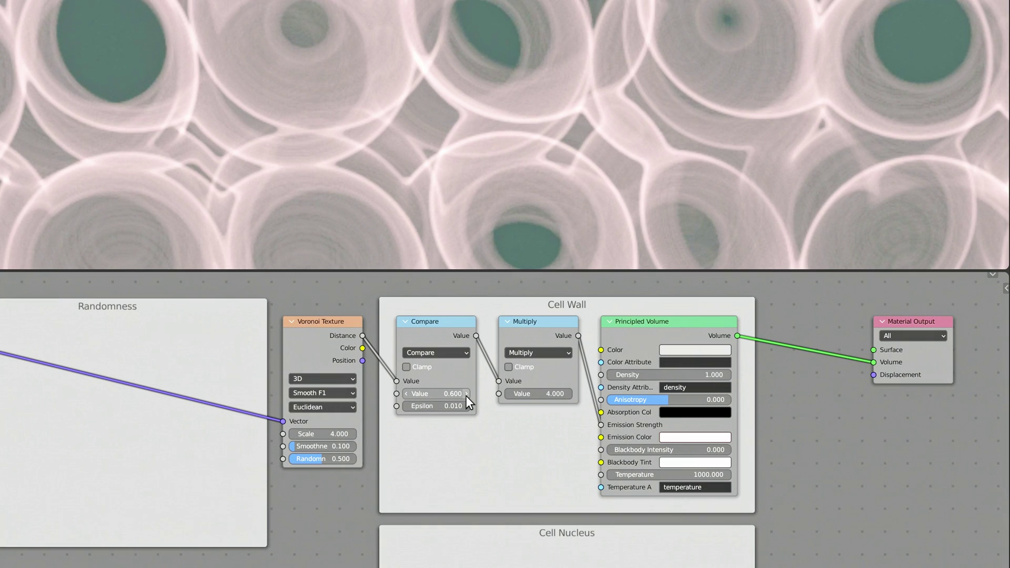
{"action": "left_click", "coordinate": [407, 394]}
{"action": "left_click", "coordinate": [407, 394]}
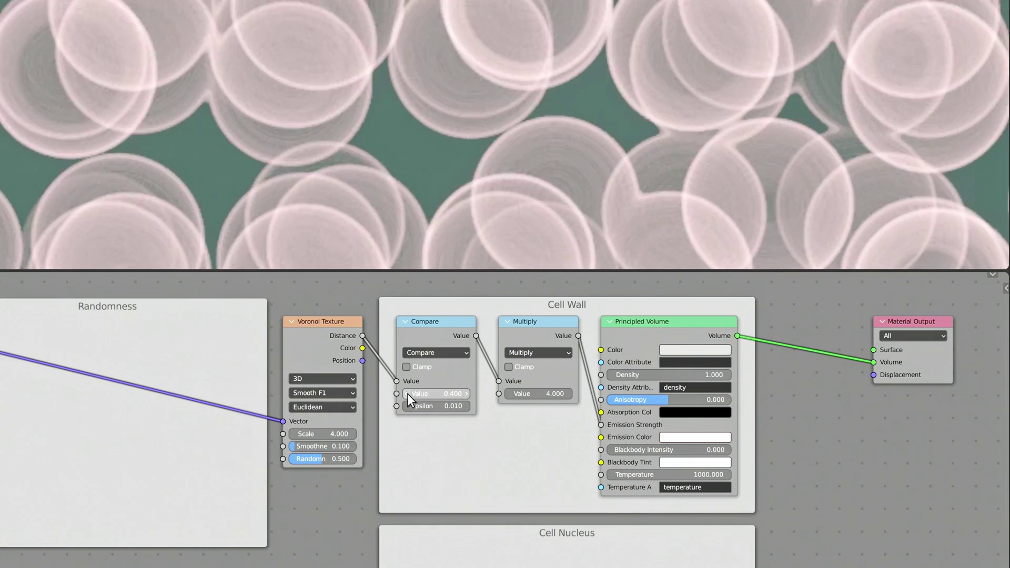
{"action": "left_click", "coordinate": [407, 394]}
{"action": "left_click", "coordinate": [407, 394]}
{"action": "left_click", "coordinate": [407, 393]}
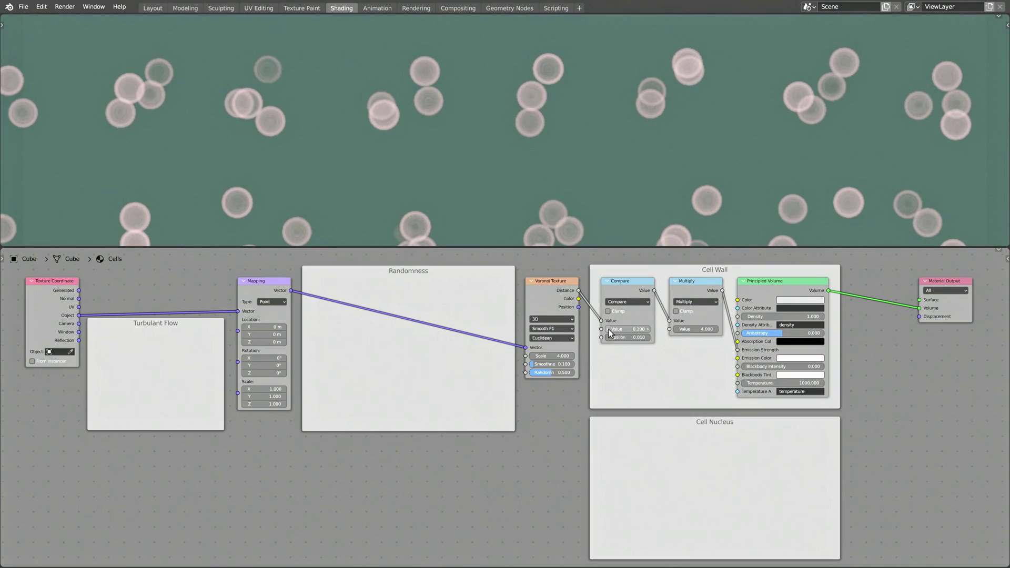
{"action": "left_click", "coordinate": [649, 329]}
{"action": "left_click", "coordinate": [649, 329]}
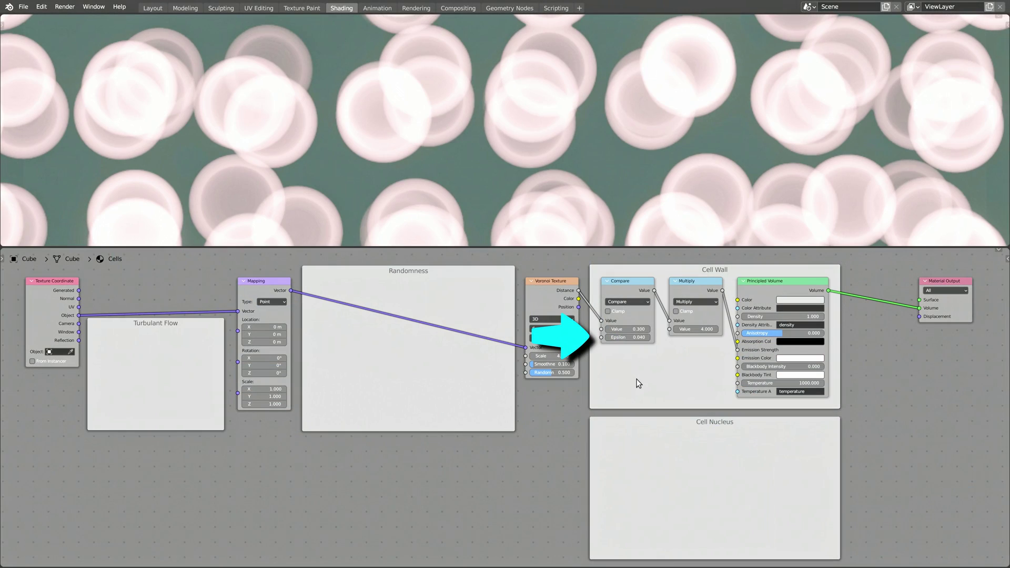
Set the Compare epsilon to 0.01, keeping Multiply at 4.000 after a cancelled test drag.
{"action": "double_click", "coordinate": [627, 337]}
{"action": "type", "text": "0.01"}
{"action": "key", "text": "Return"}
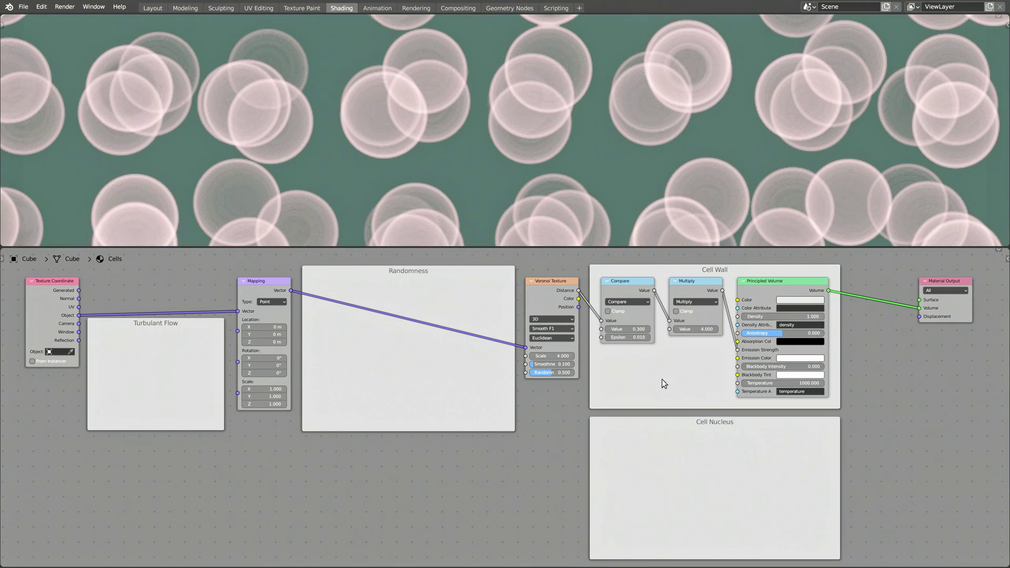
{"action": "mouse_move", "coordinate": [696, 329]}
{"action": "left_mouse_down"}
{"action": "mouse_move", "coordinate": [633, 329]}
{"action": "mouse_move", "coordinate": [767, 329]}
{"action": "left_mouse_up"}
{"action": "key", "text": "Escape"}
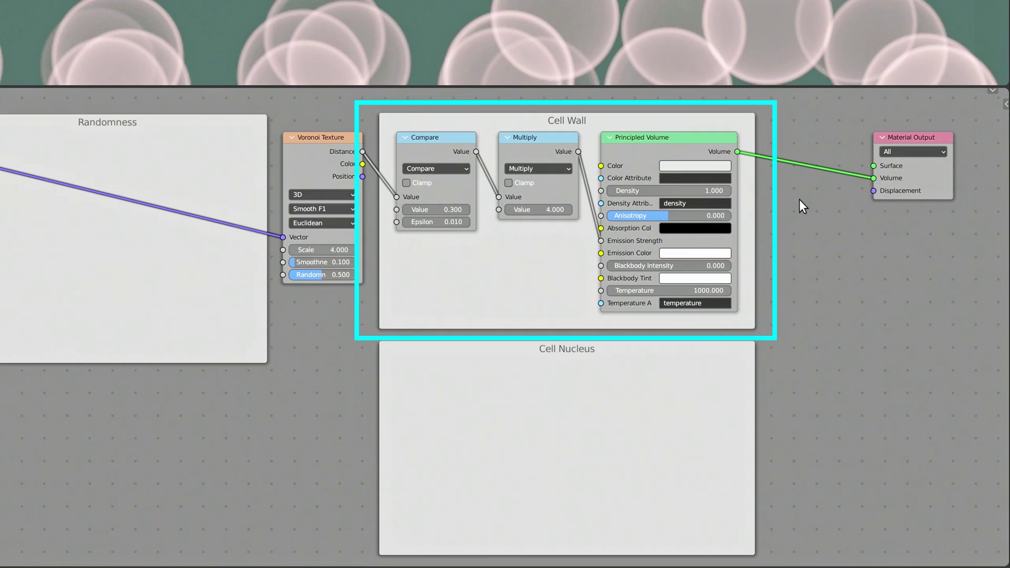
Duplicate the Cell Wall Compare, Multiply and Principled Volume nodes into the Cell Nucleus frame.
{"action": "left_click_drag", "start_coordinate": [869, 323], "coordinate": [680, 319]}
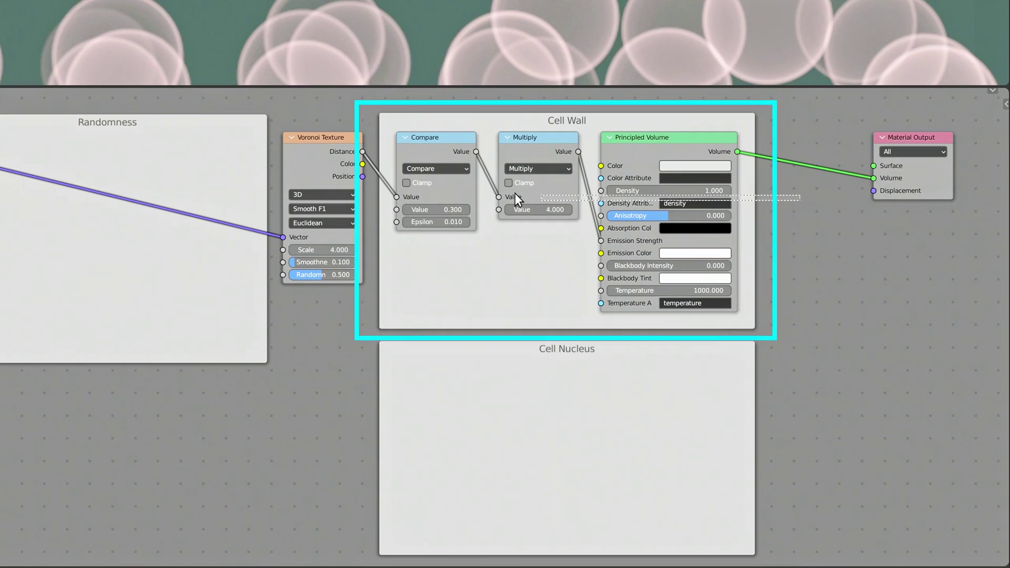
{"action": "left_click_drag", "start_coordinate": [516, 194], "coordinate": [440, 190]}
{"action": "key", "text": "shift+d"}
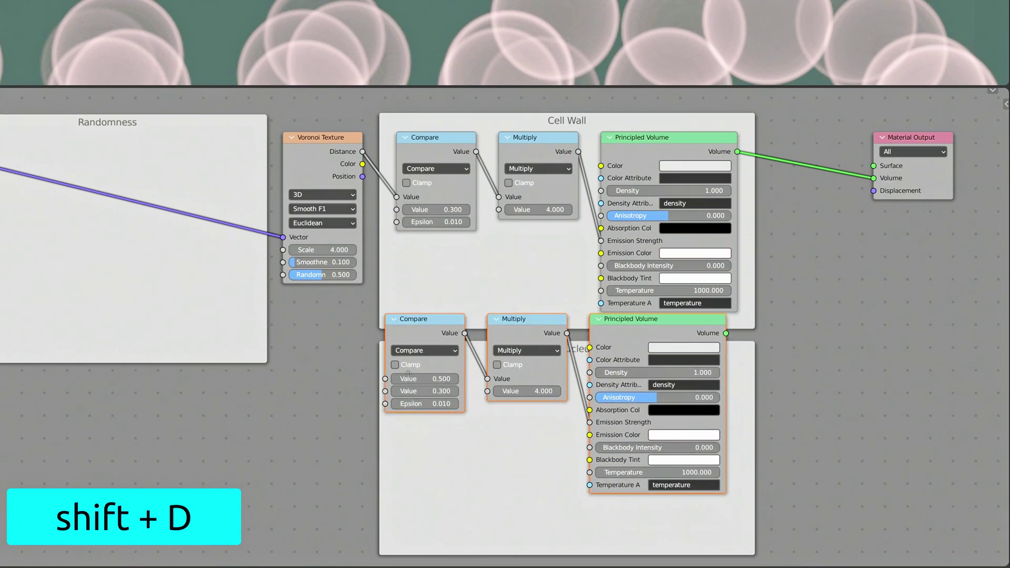
{"action": "left_click", "coordinate": [420, 418]}
{"action": "left_click", "coordinate": [412, 337]}
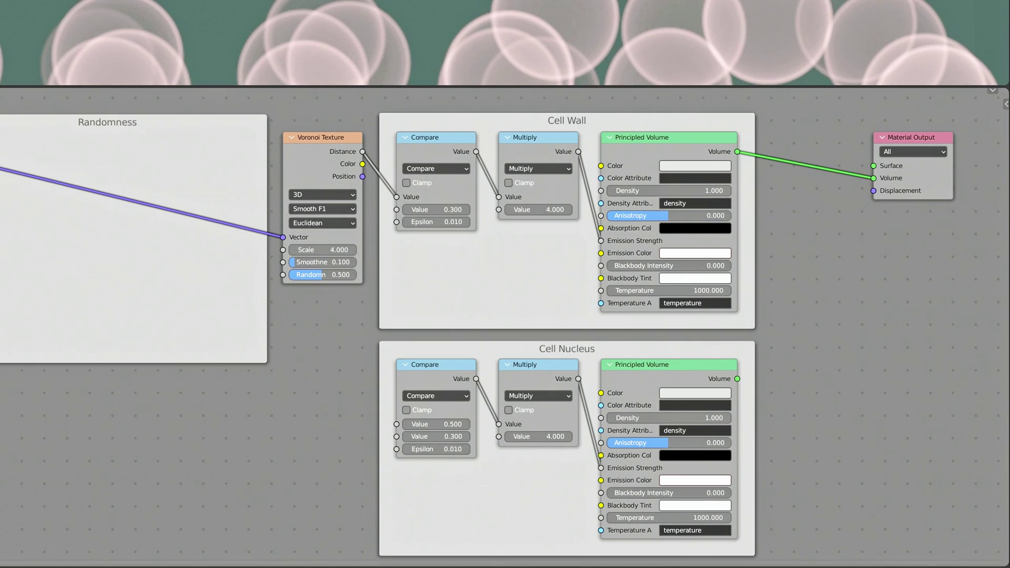
Combine the wall and nucleus volumes through an Add Shader before Material Output.
{"action": "left_click", "coordinate": [810, 158]}
{"action": "left_click_drag", "start_coordinate": [737, 379], "coordinate": [780, 262]}
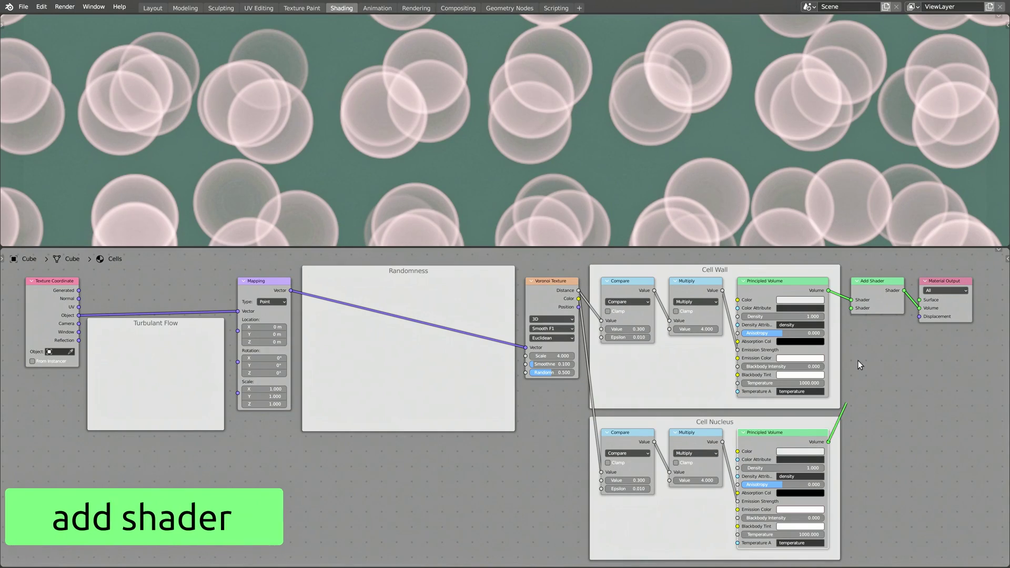
{"action": "left_click_drag", "start_coordinate": [857, 364], "coordinate": [851, 309]}
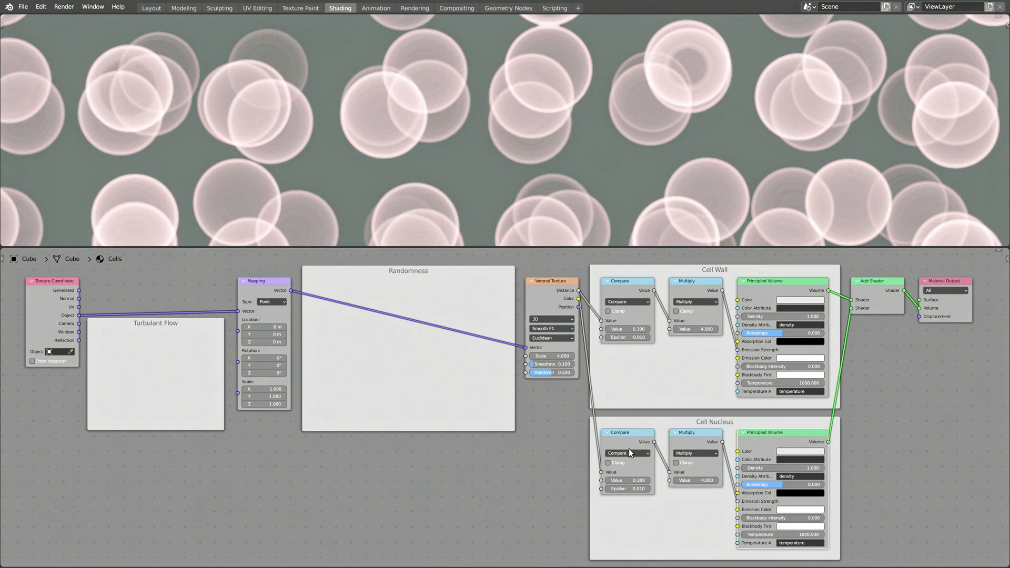
Set the nucleus Compare value 0, epsilon 0.150 and Multiply 16.
{"action": "type", "text": "0"}
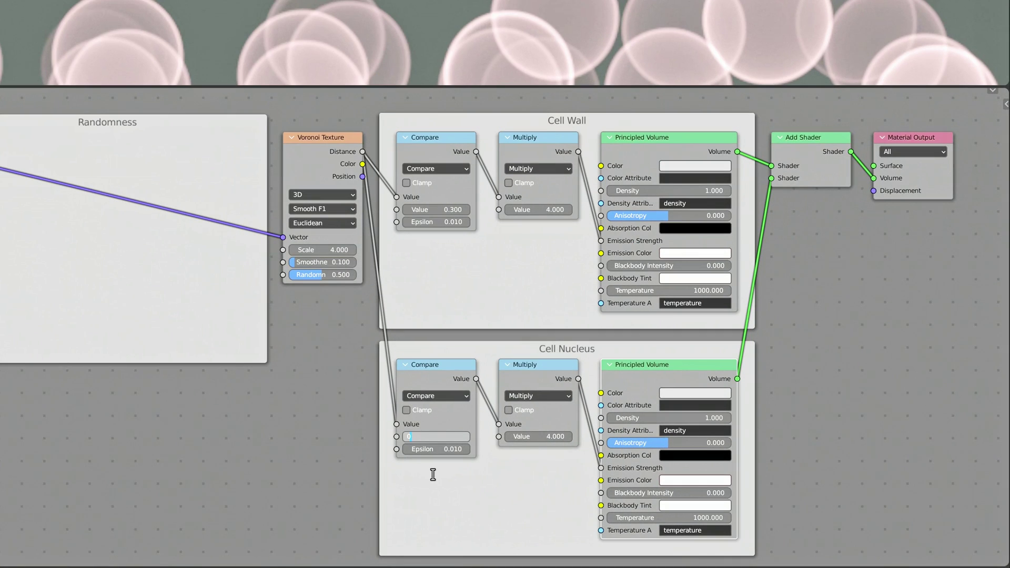
{"action": "key", "text": "Tab"}
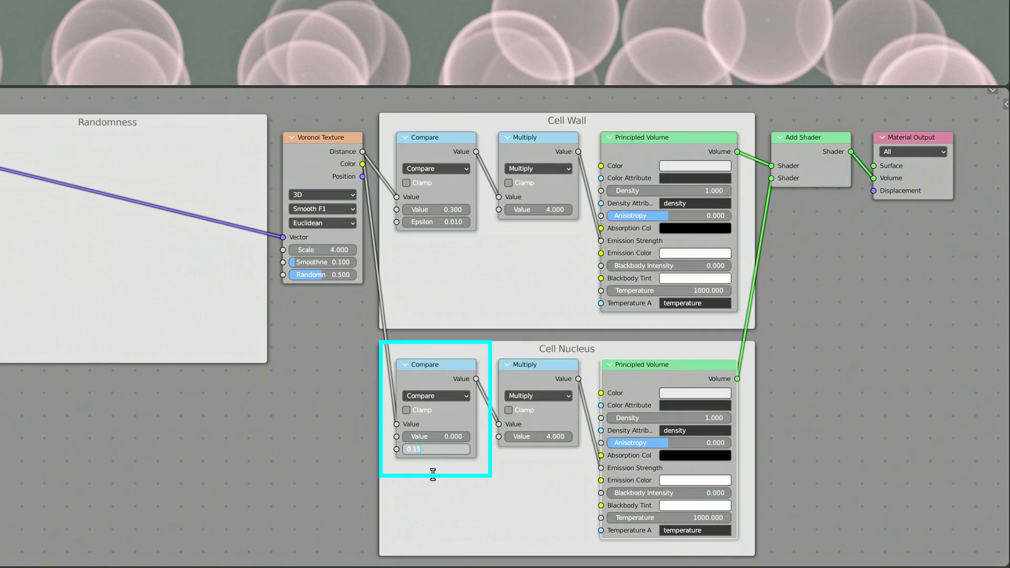
{"action": "key", "text": "Tab"}
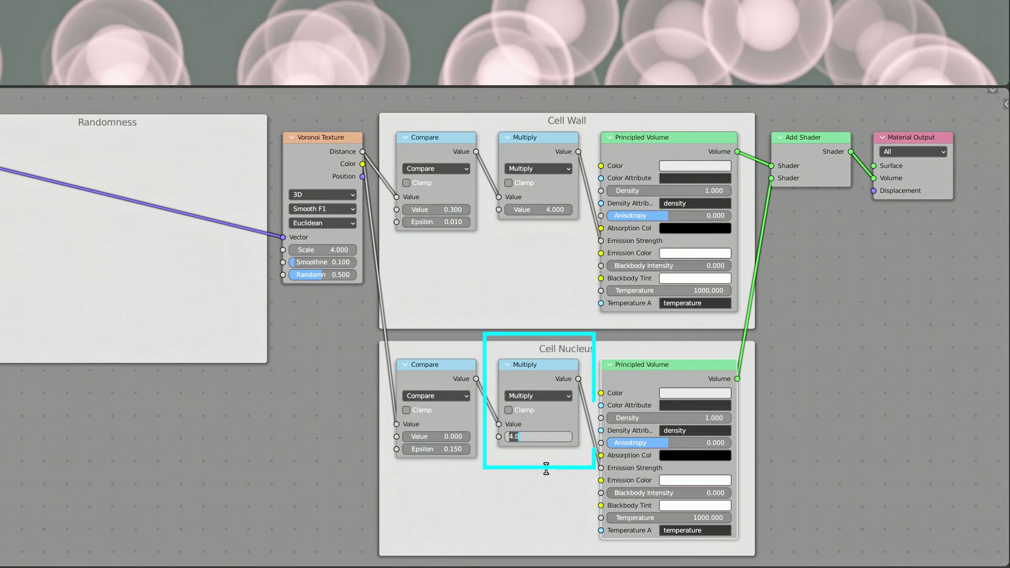
{"action": "type", "text": "16"}
{"action": "key", "text": "Return"}
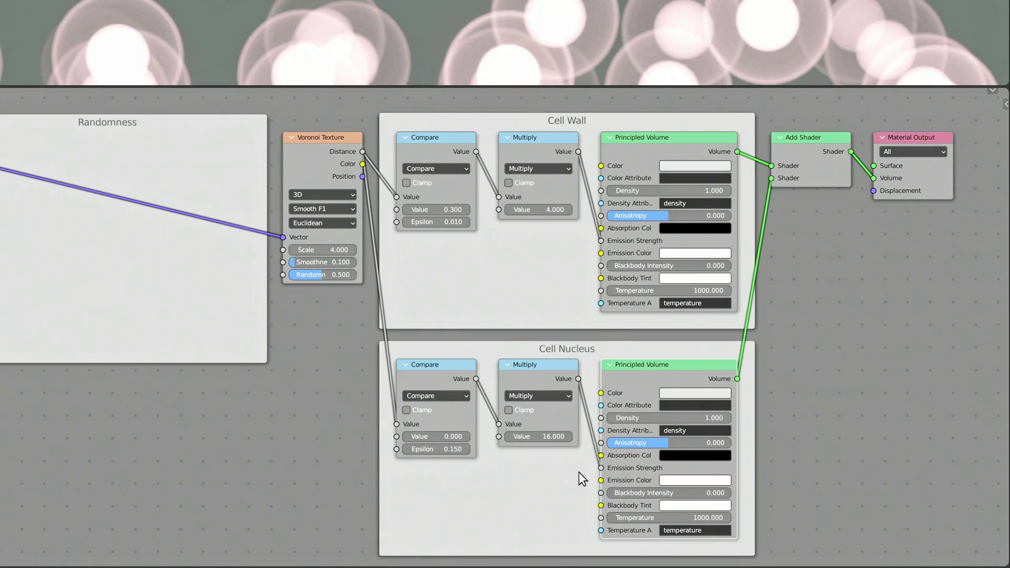
Set the nucleus emission colour saturation to 0.8 for a pink tint.
{"action": "left_click", "coordinate": [670, 479]}
{"action": "left_click", "coordinate": [703, 440]}
{"action": "type", "text": ".8"}
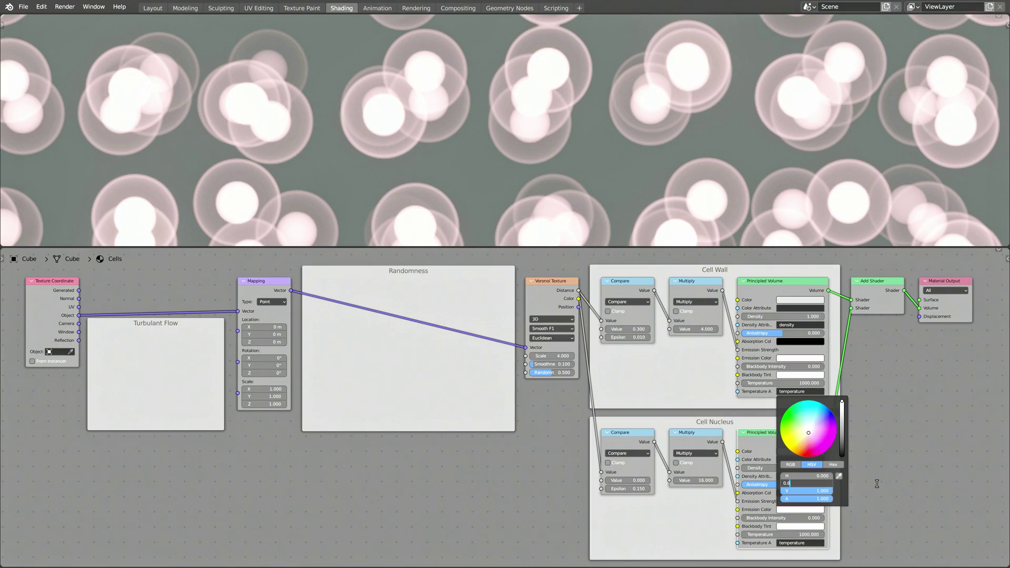
{"action": "key", "text": "Return"}
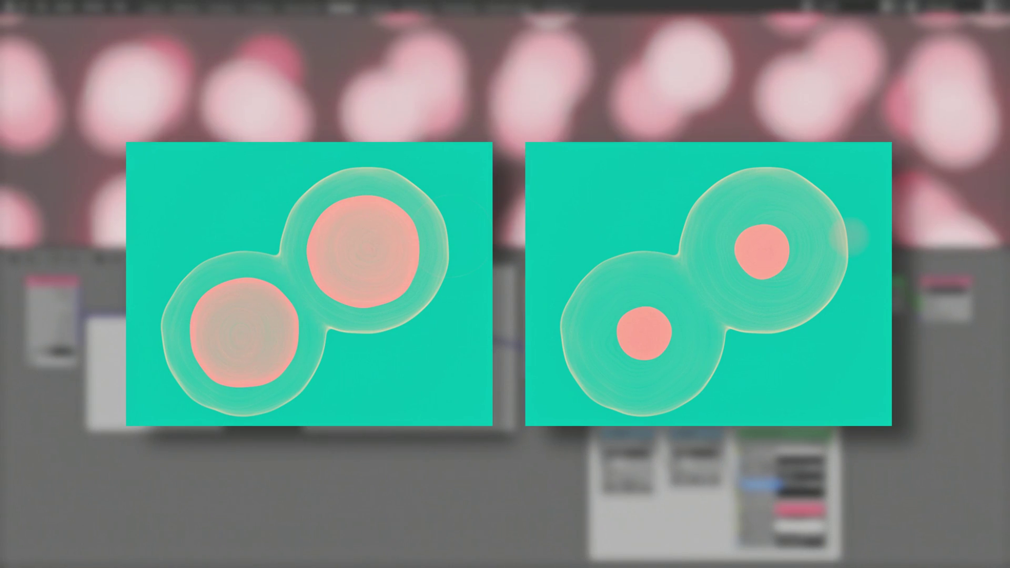
Enter 0.01 as the Compare epsilon.
{"action": "type", "text": "0.01"}
{"action": "key", "text": "Return"}
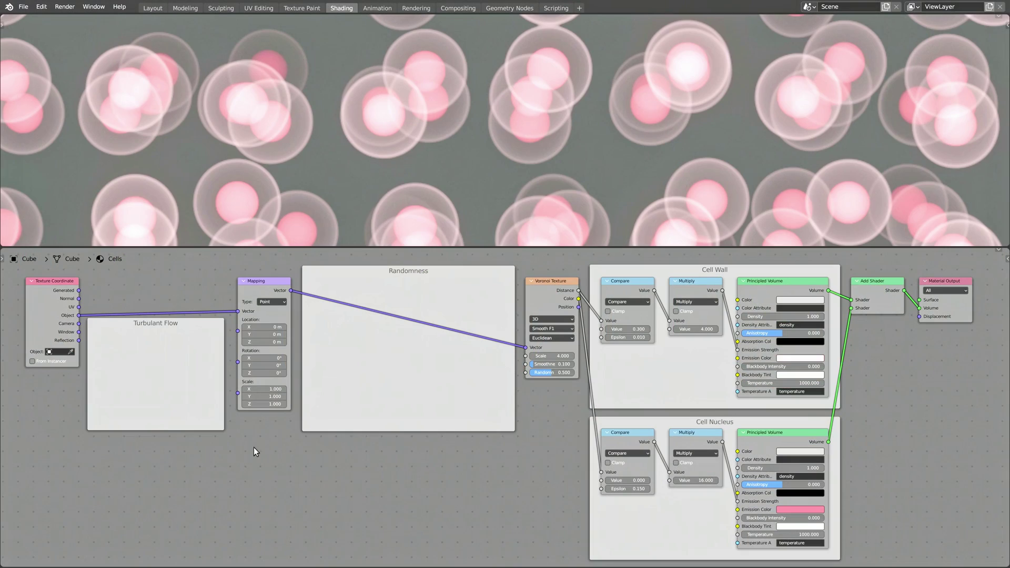
Add a Noise Texture, a vector Add node and a Mix node into the Randomness frame.
{"action": "left_click", "coordinate": [56, 479]}
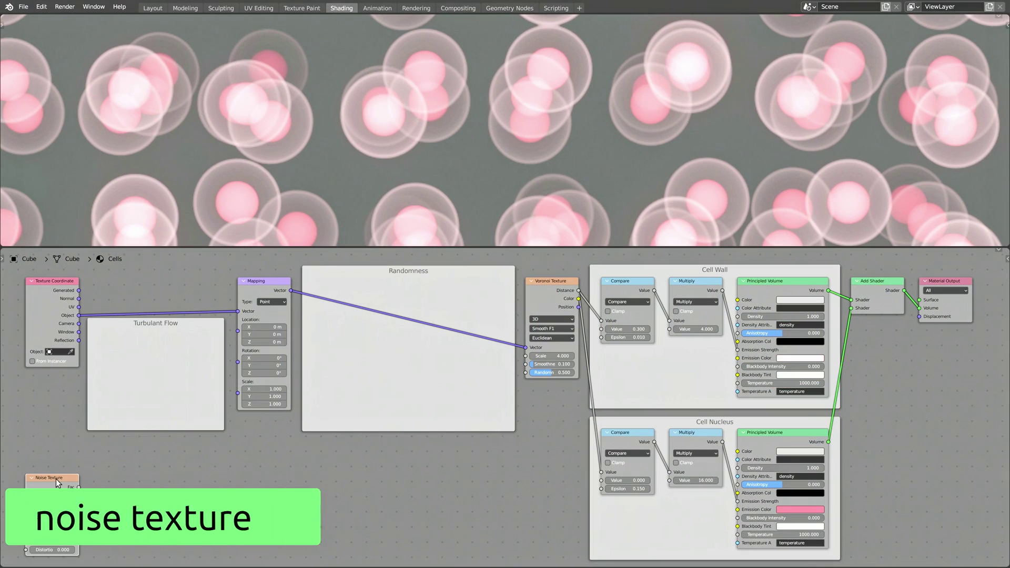
{"action": "left_click_drag", "start_coordinate": [56, 479], "coordinate": [136, 435]}
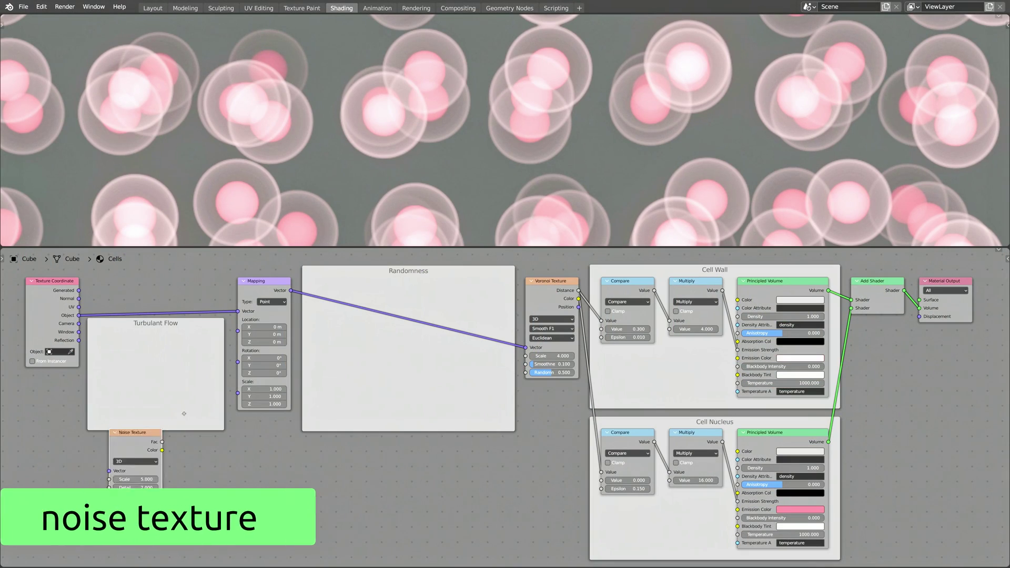
{"action": "left_click_drag", "start_coordinate": [136, 435], "coordinate": [258, 380]}
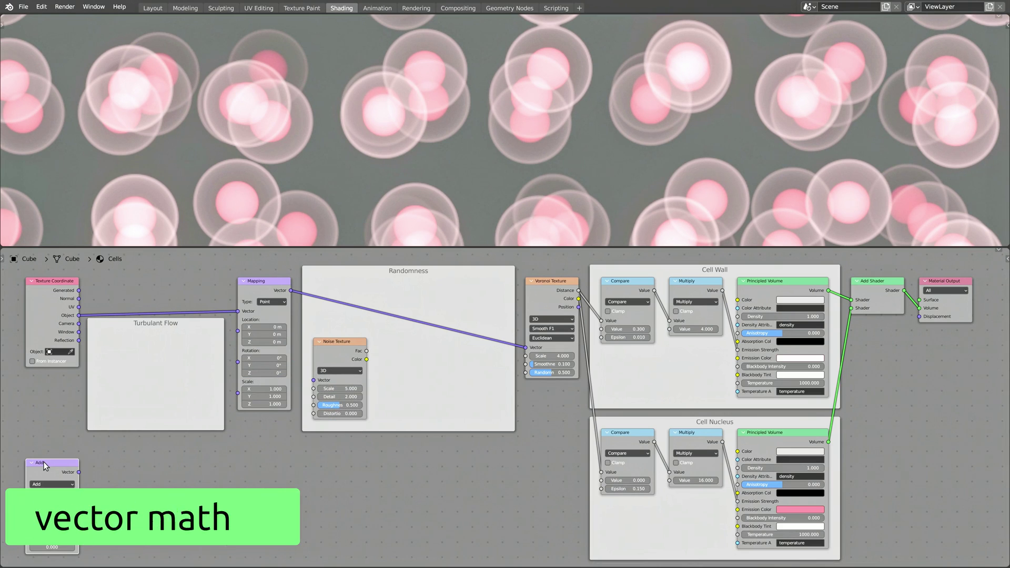
{"action": "left_click_drag", "start_coordinate": [43, 462], "coordinate": [240, 406]}
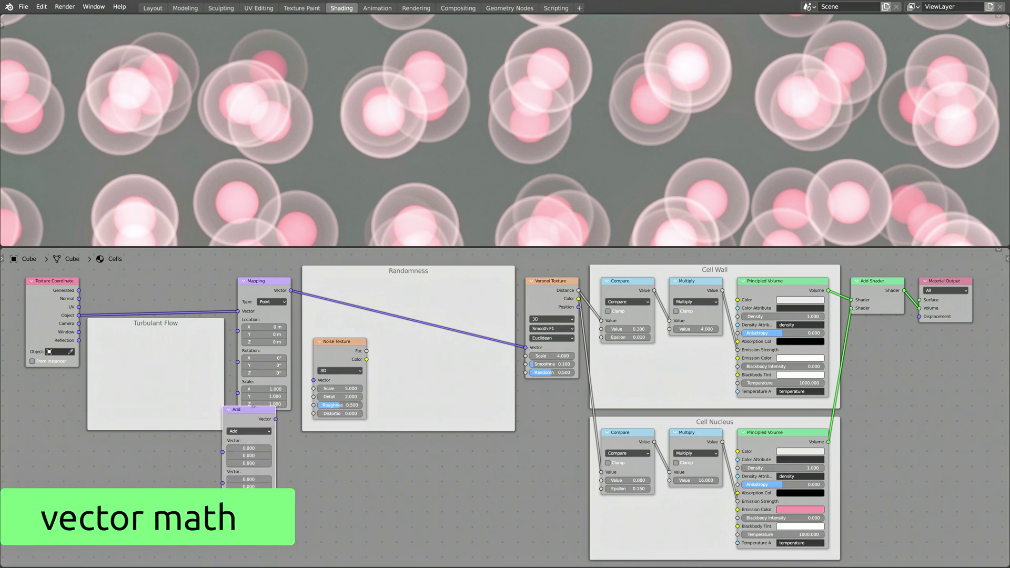
{"action": "left_click_drag", "start_coordinate": [241, 407], "coordinate": [399, 341]}
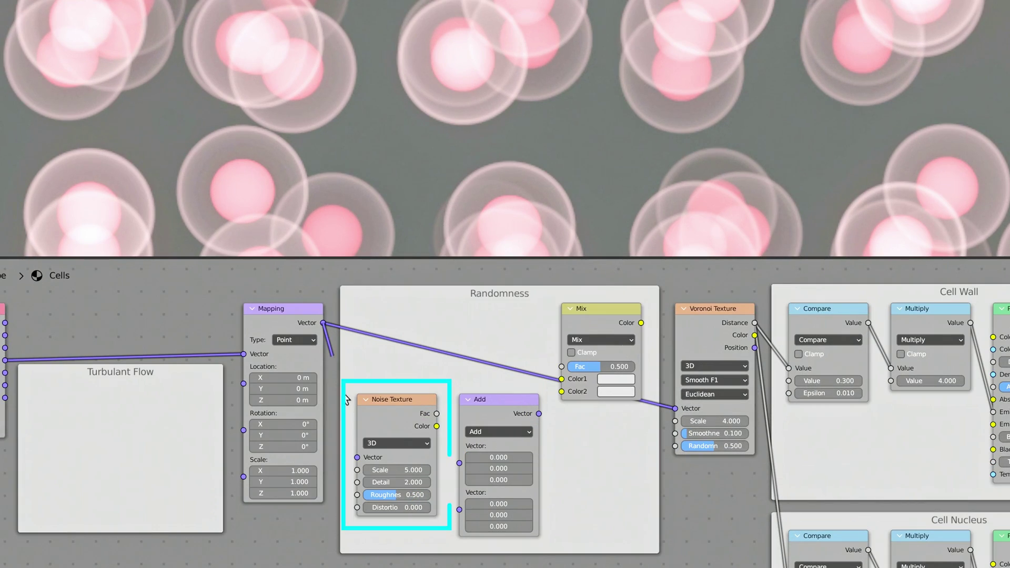
Wire Noise Color through the vector Add into the Mix, placed between Mapping and Voronoi.
{"action": "left_click_drag", "start_coordinate": [366, 360], "coordinate": [377, 381]}
{"action": "left_click_drag", "start_coordinate": [453, 460], "coordinate": [459, 463]}
{"action": "left_click_drag", "start_coordinate": [539, 414], "coordinate": [562, 391]}
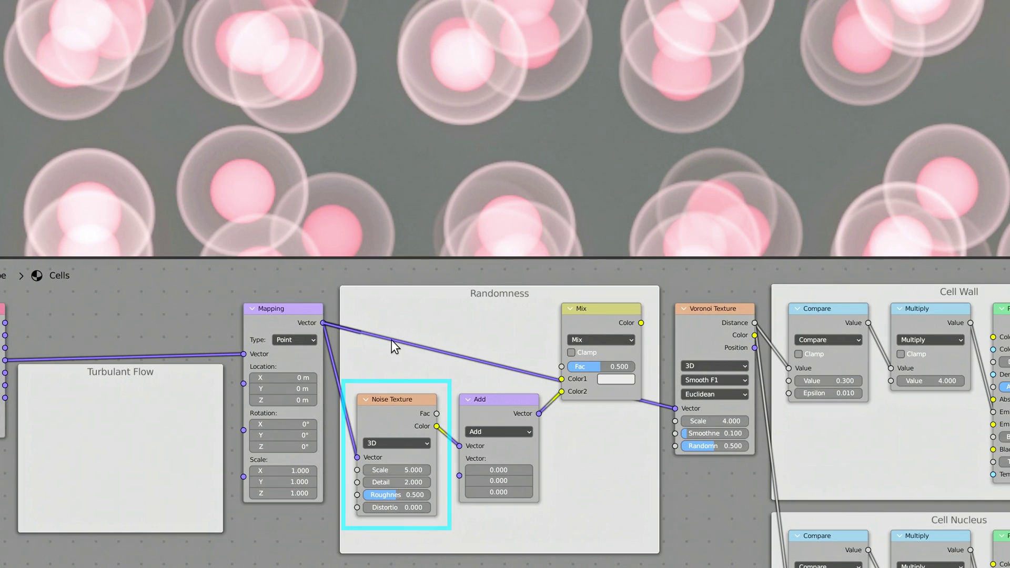
{"action": "left_click_drag", "start_coordinate": [640, 323], "coordinate": [675, 408]}
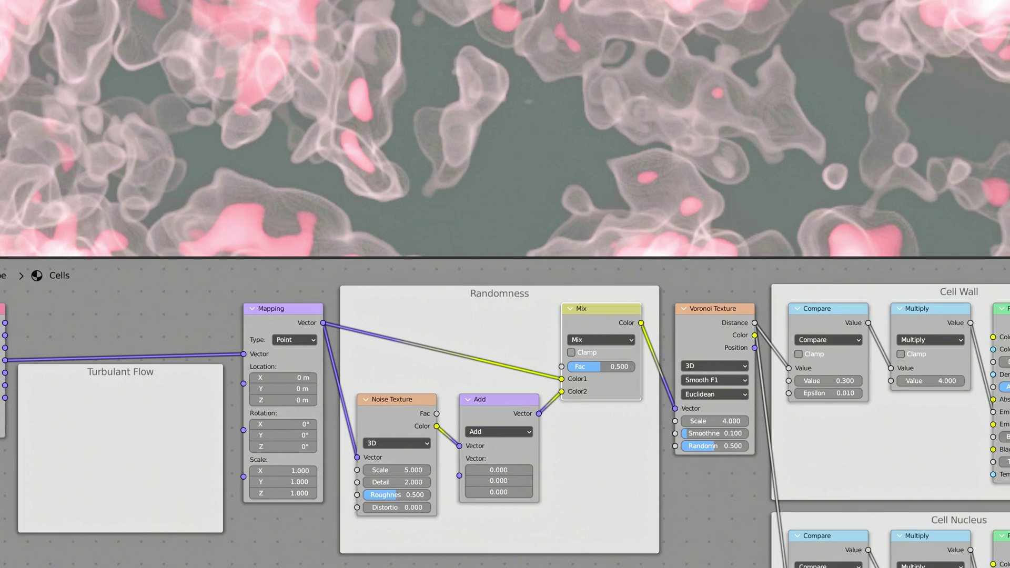
{"action": "key", "text": "alt+a"}
Make the Noise Texture 4D with roughness 0 and switch the vector node to Multiply.
{"action": "left_click", "coordinate": [409, 445]}
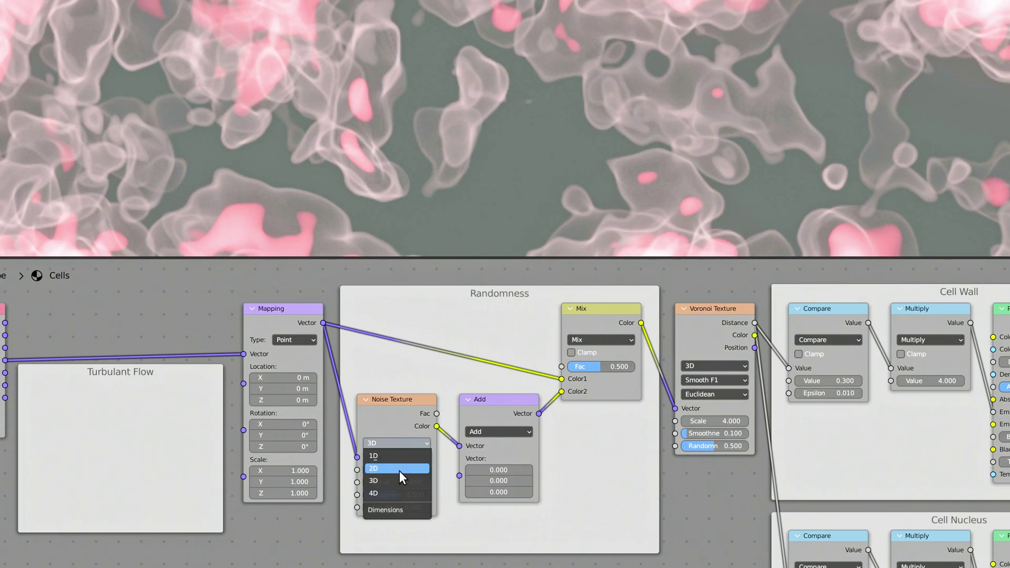
{"action": "left_click", "coordinate": [398, 493]}
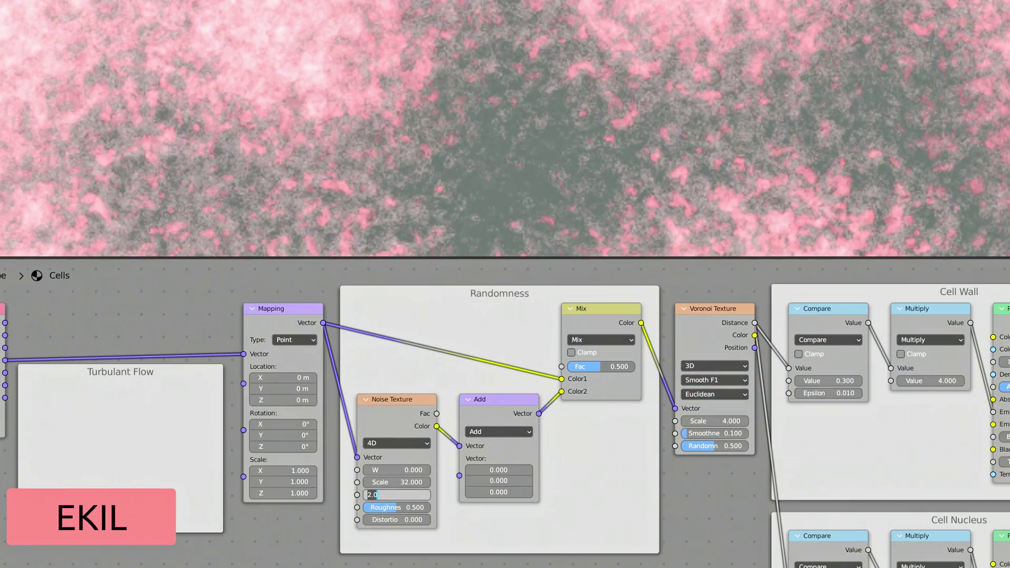
{"action": "type", "text": "0"}
{"action": "key", "text": "Return"}
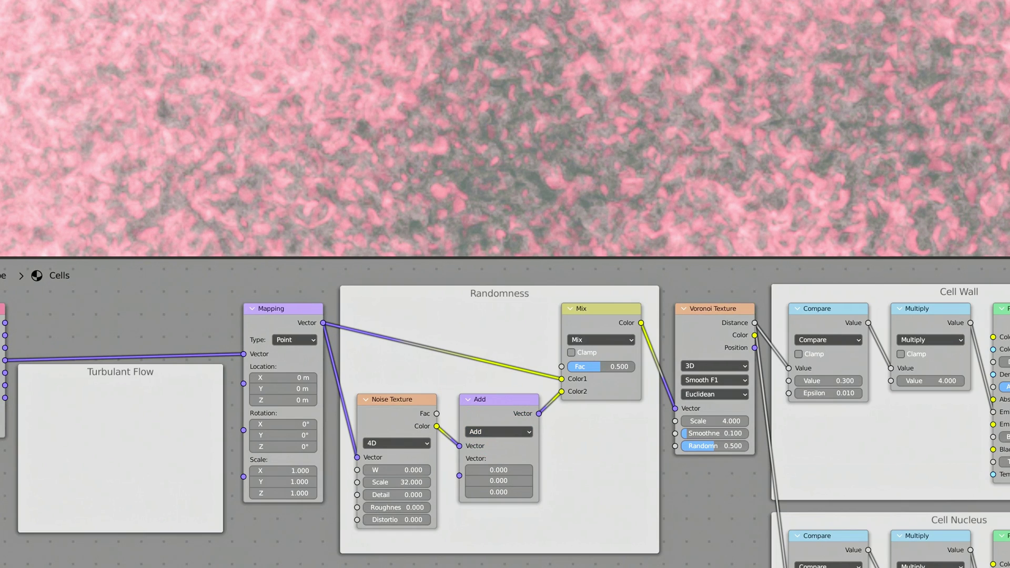
{"action": "left_click", "coordinate": [499, 431]}
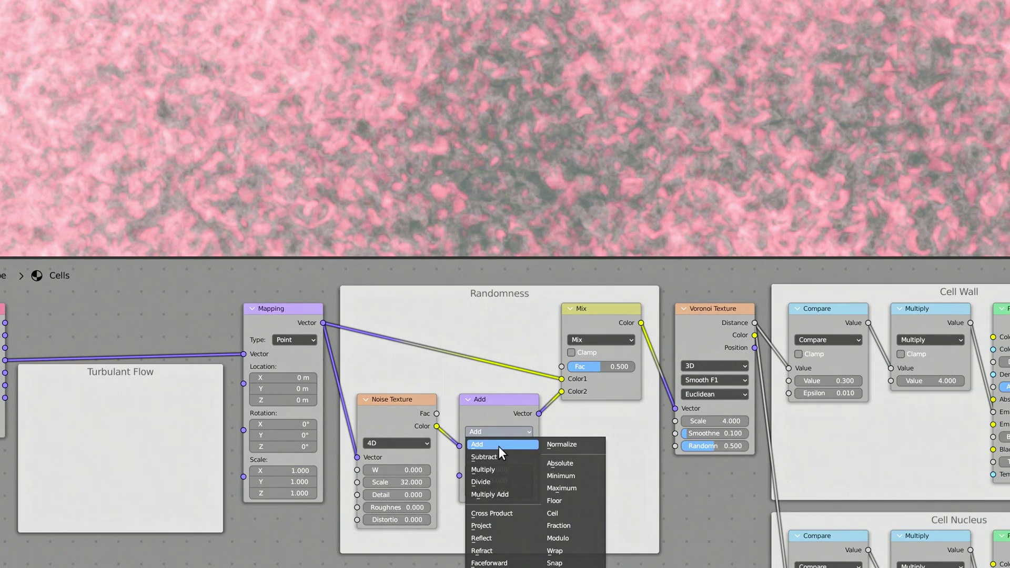
{"action": "left_click", "coordinate": [497, 469]}
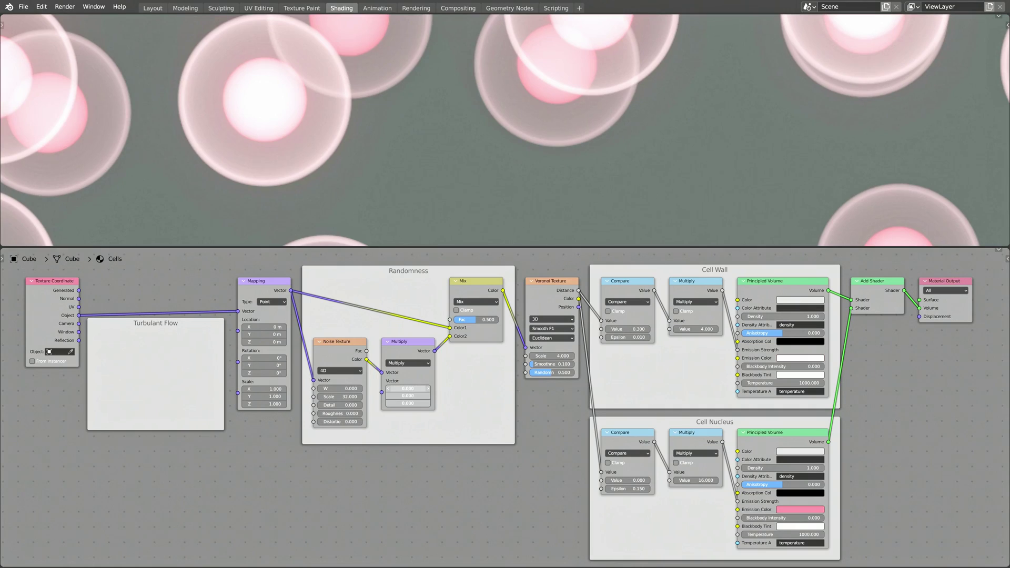
{"action": "left_click_drag", "start_coordinate": [408, 388], "coordinate": [401, 450]}
Apply 0.02 multiply factors and set the Mix to Linear Light at factor 0.2.
{"action": "key", "text": "Return"}
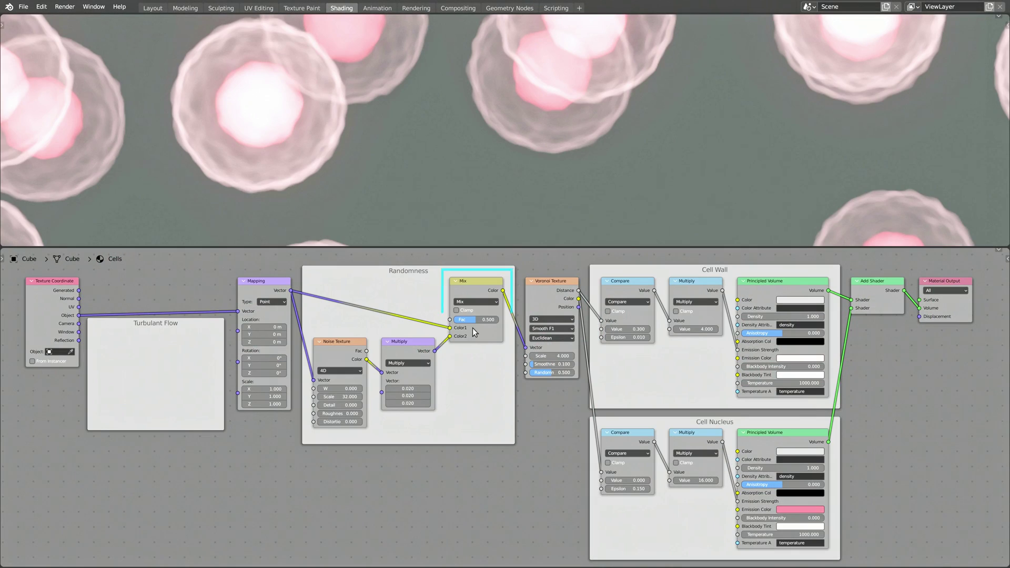
{"action": "left_click", "coordinate": [474, 302]}
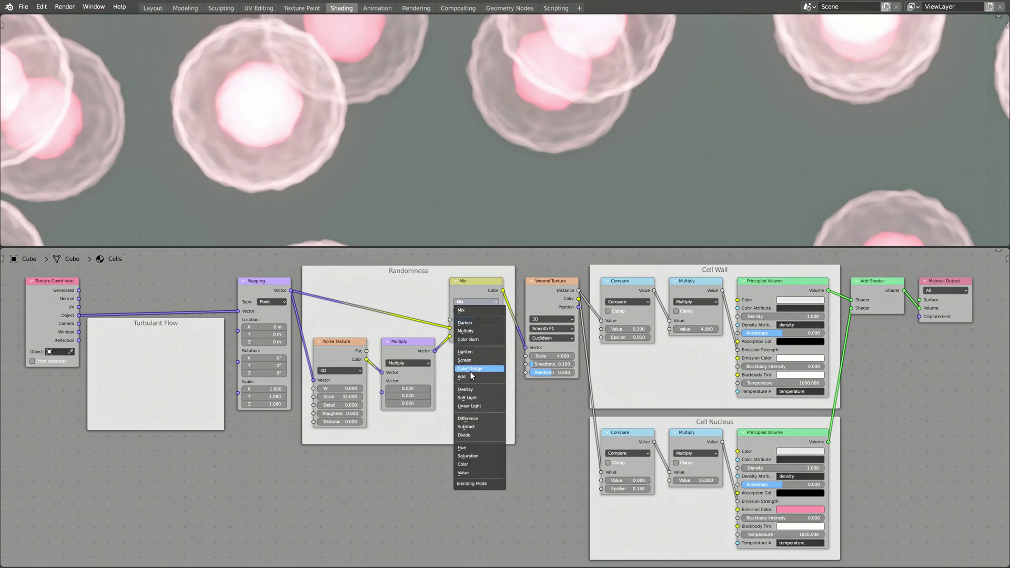
{"action": "left_click", "coordinate": [468, 403]}
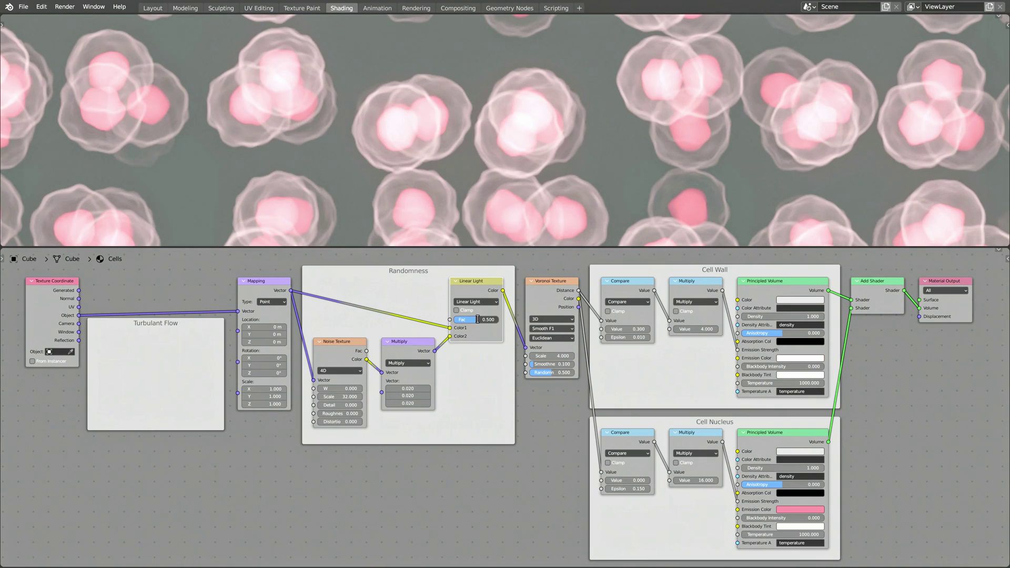
{"action": "left_click", "coordinate": [477, 320]}
{"action": "type", "text": "0.2"}
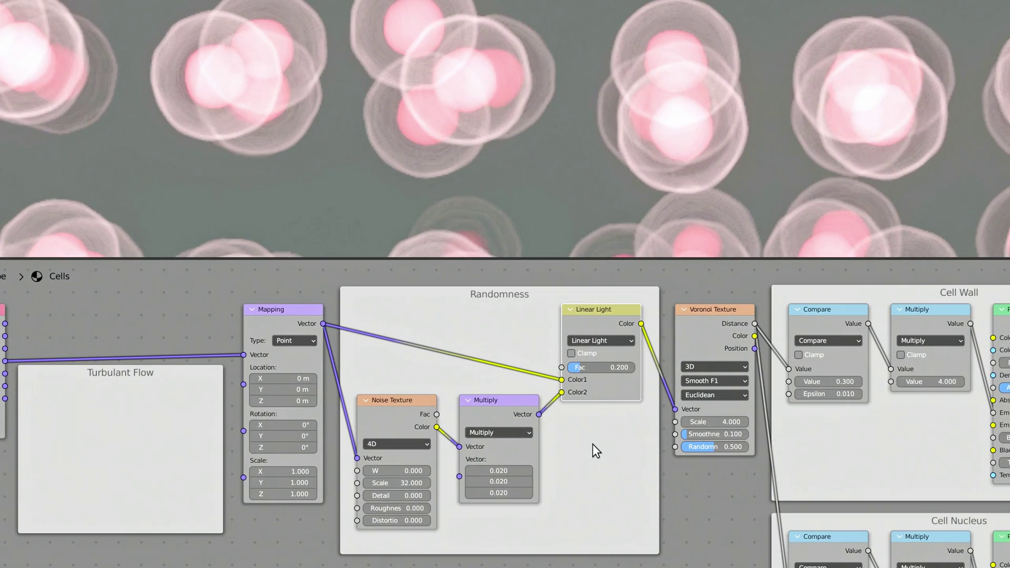
{"action": "key", "text": "Return"}
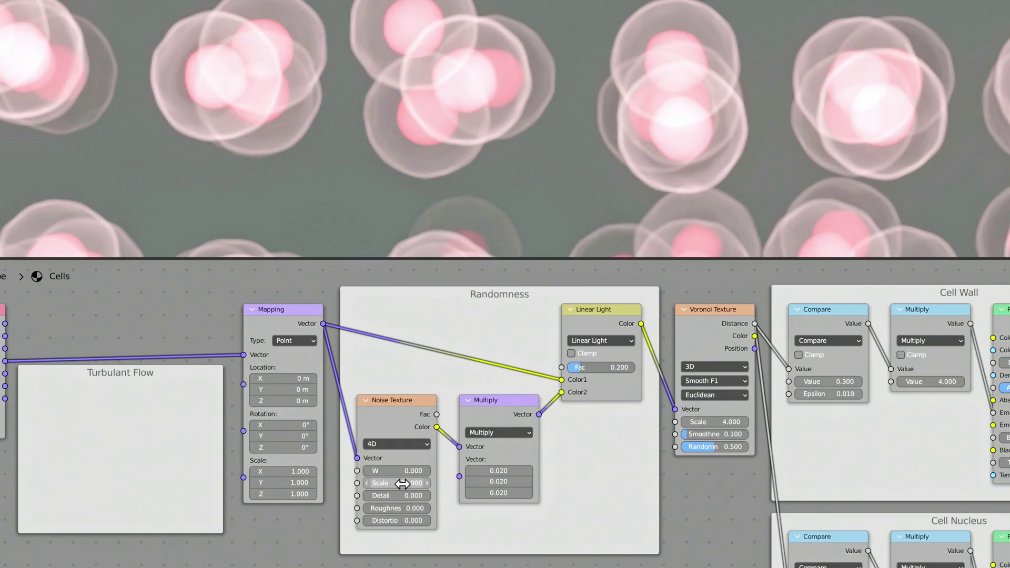
Try a different noise scale and zero the multiply factors to compare the look.
{"action": "left_click_drag", "start_coordinate": [402, 483], "coordinate": [371, 483]}
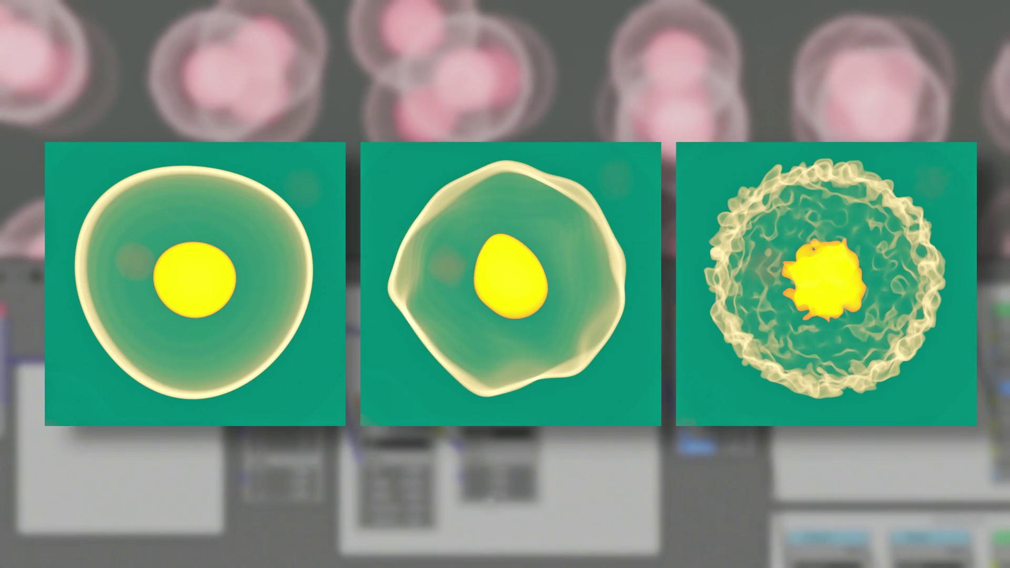
{"action": "left_click_drag", "start_coordinate": [495, 470], "coordinate": [494, 493]}
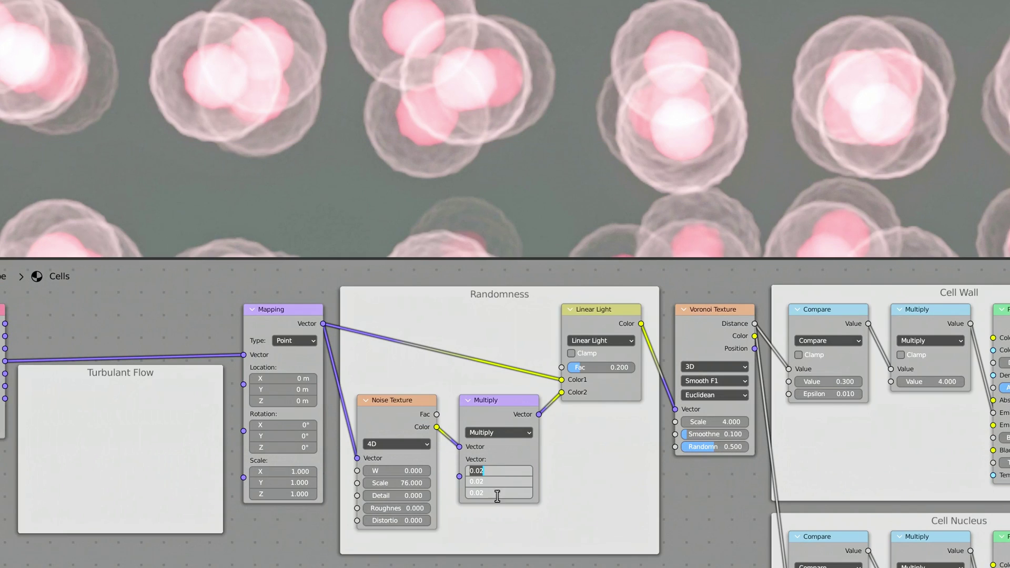
{"action": "key", "text": "BackSpace"}
{"action": "key", "text": "BackSpace"}
{"action": "key", "text": "BackSpace"}
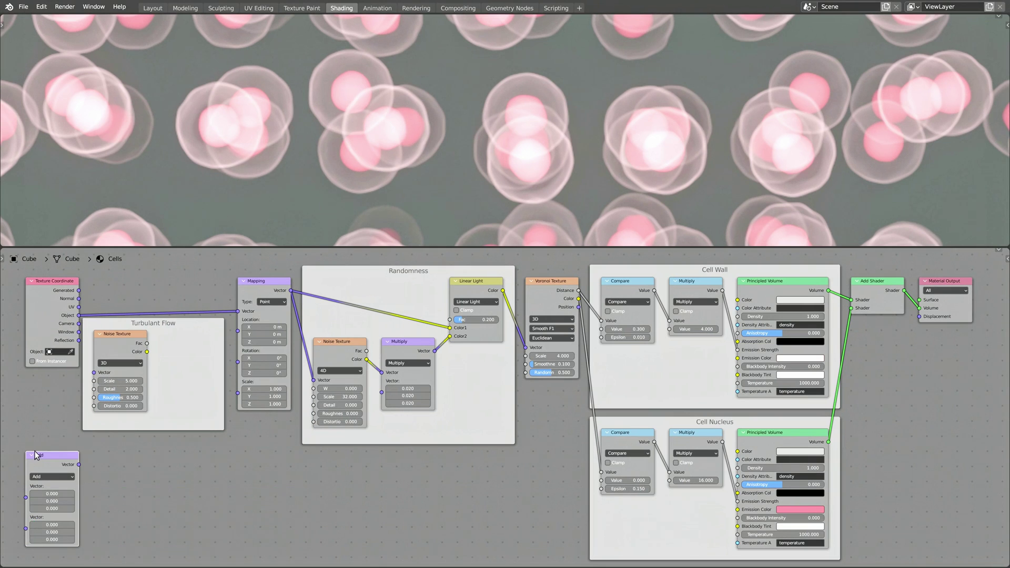
Add a Multiply Vector Math node in the Turbulant Flow frame, fed by the noise and wired into Mapping Location.
{"action": "left_click_drag", "start_coordinate": [35, 455], "coordinate": [163, 365]}
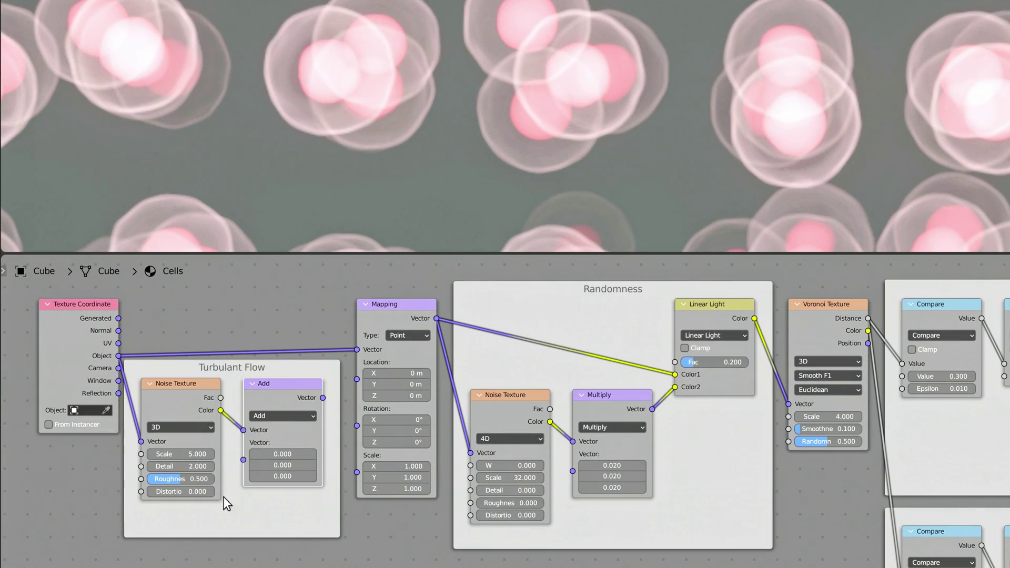
{"action": "left_click", "coordinate": [273, 416]}
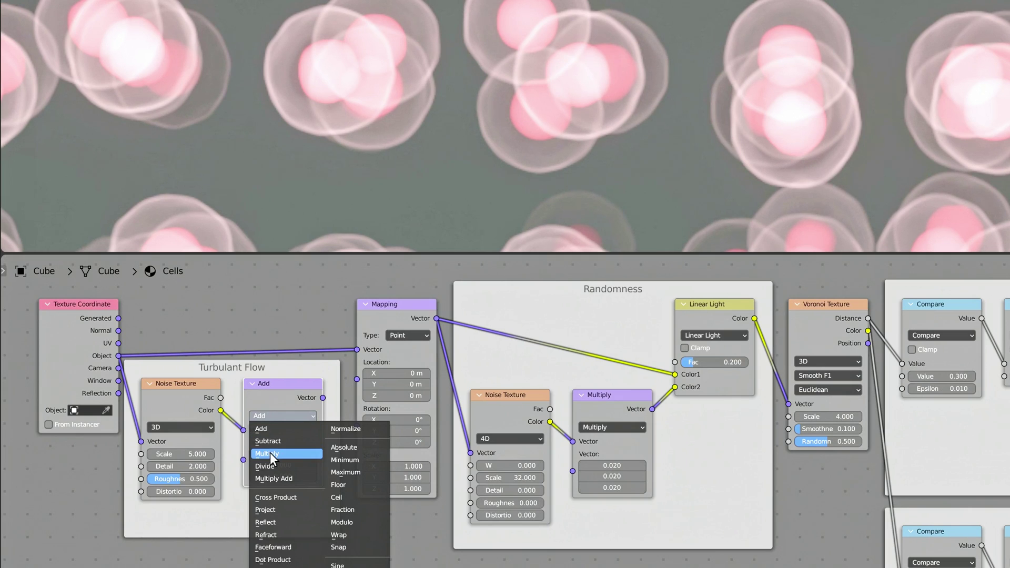
{"action": "left_click", "coordinate": [269, 453]}
{"action": "left_click_drag", "start_coordinate": [323, 398], "coordinate": [357, 378]}
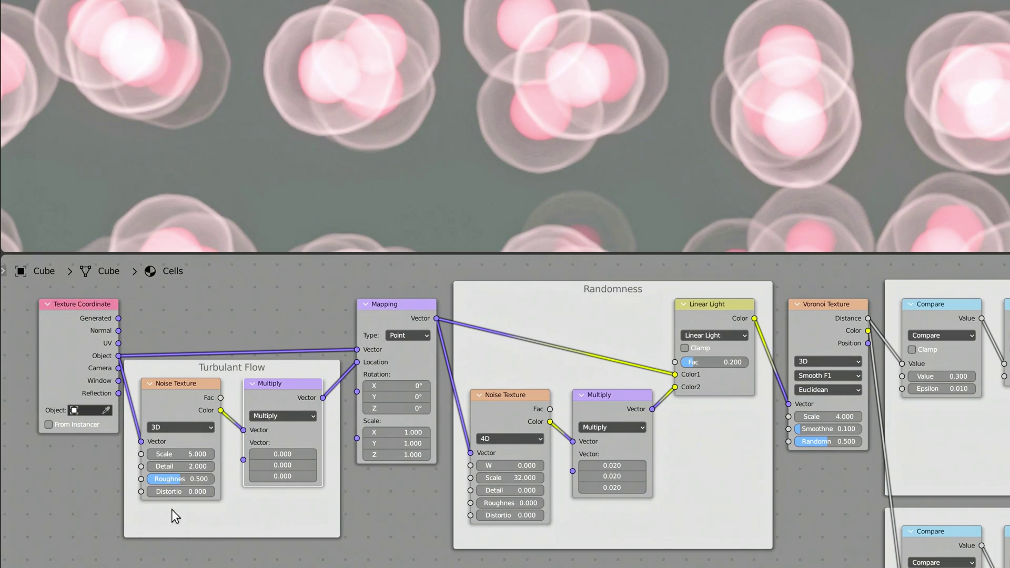
Set the flow Noise Texture to 4D with scale 0.02 and detail 0.
{"action": "left_click", "coordinate": [179, 427]}
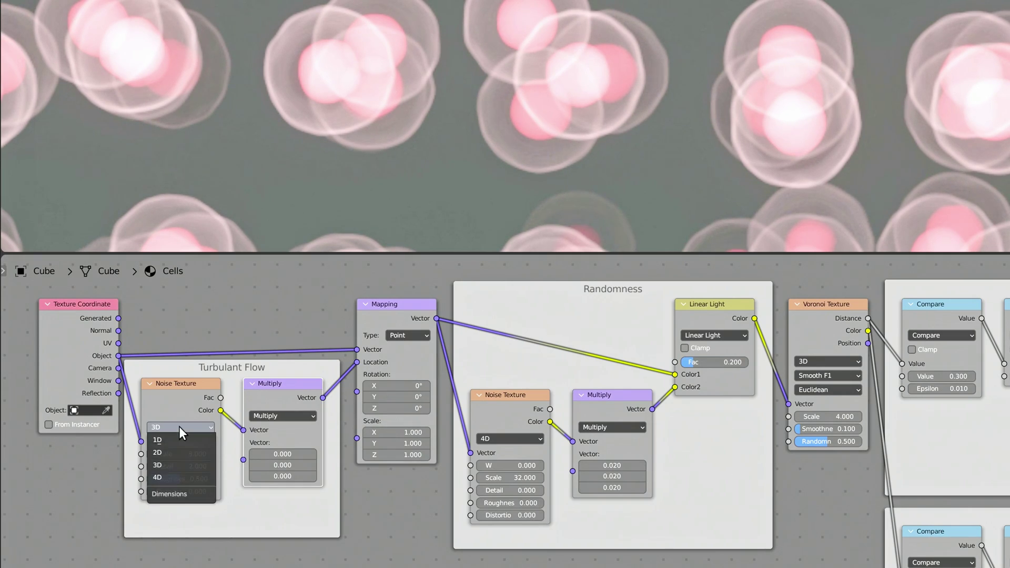
{"action": "left_click", "coordinate": [172, 476]}
{"action": "left_click", "coordinate": [176, 467]}
{"action": "type", "text": "0.0"}
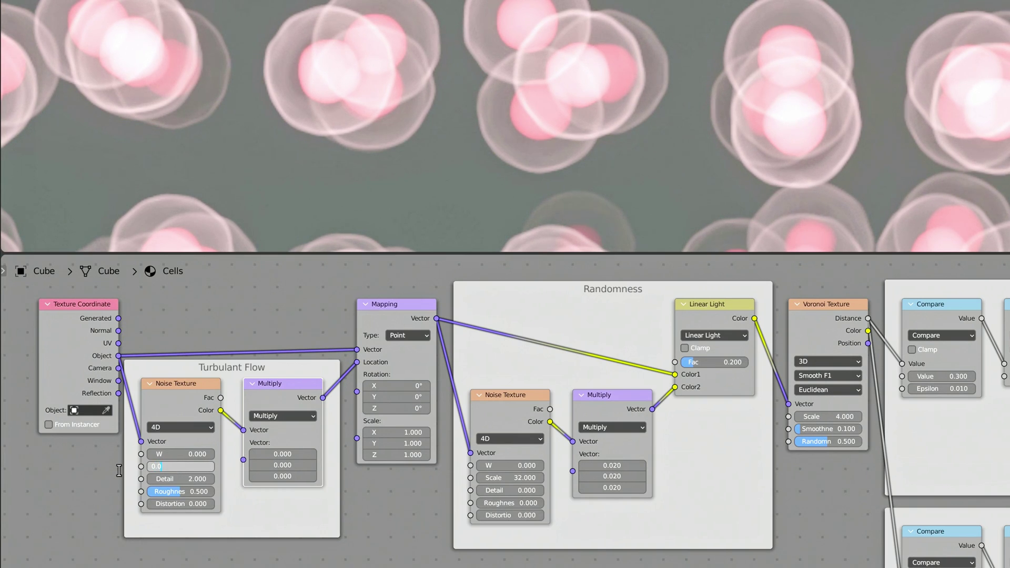
{"action": "type", "text": "2"}
{"action": "key", "text": "Tab"}
{"action": "type", "text": "2.0"}
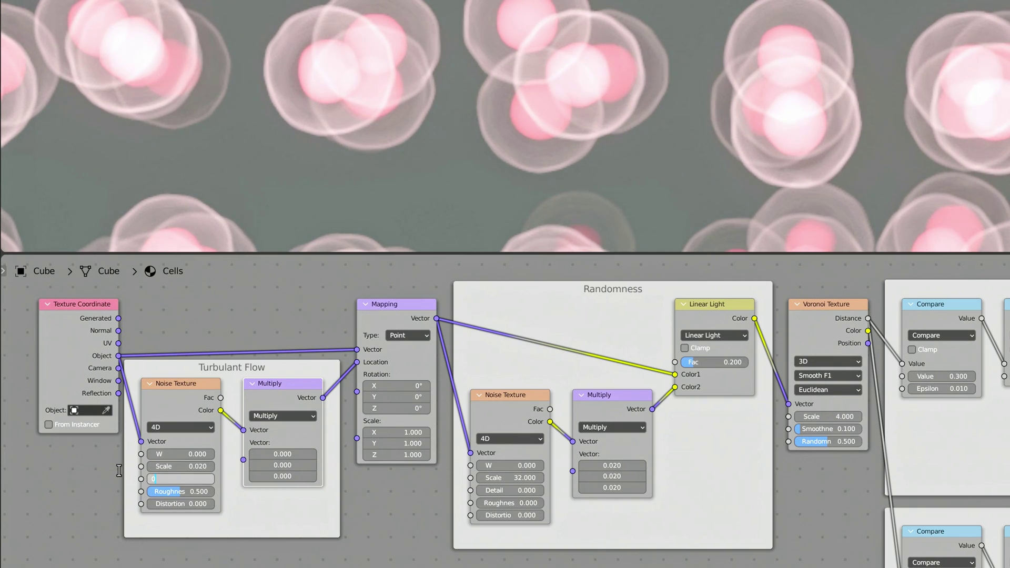
{"action": "key", "text": "Return"}
Set the Multiply factors to 20, 10, 20, then sweep the flow noise W to preview the warping.
{"action": "left_click", "coordinate": [282, 453]}
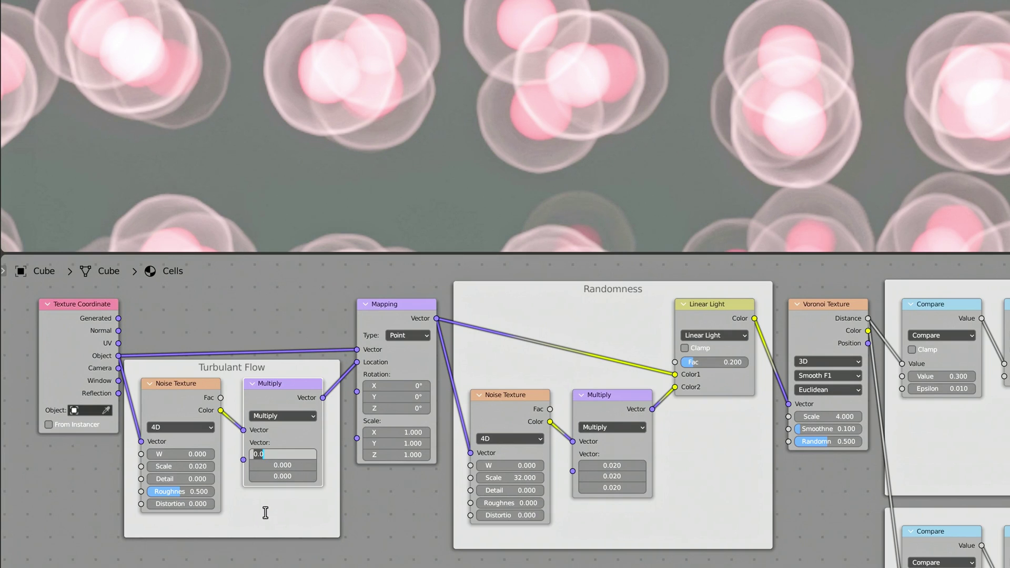
{"action": "type", "text": "20"}
{"action": "key", "text": "Tab"}
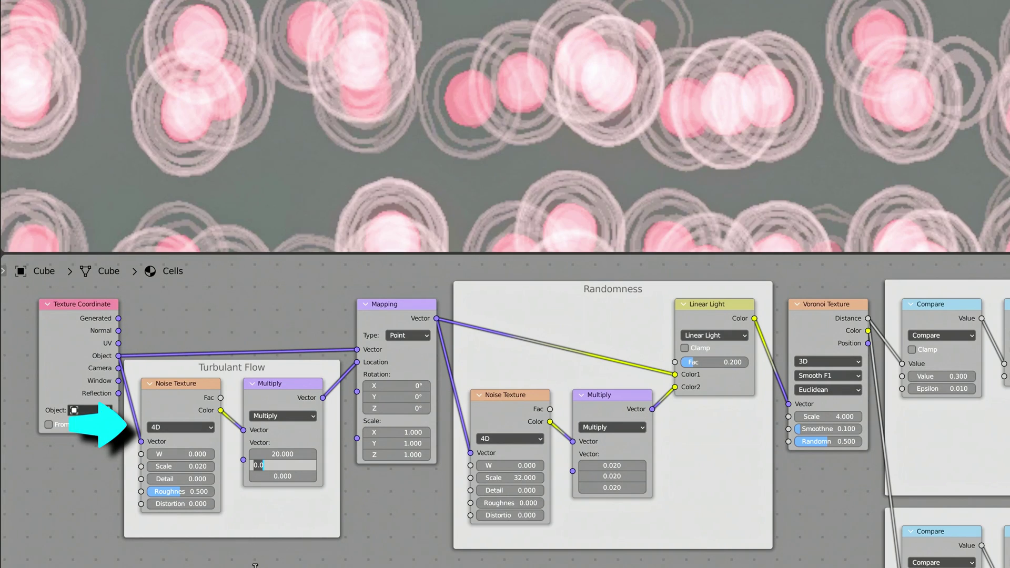
{"action": "type", "text": "10"}
{"action": "key", "text": "Tab"}
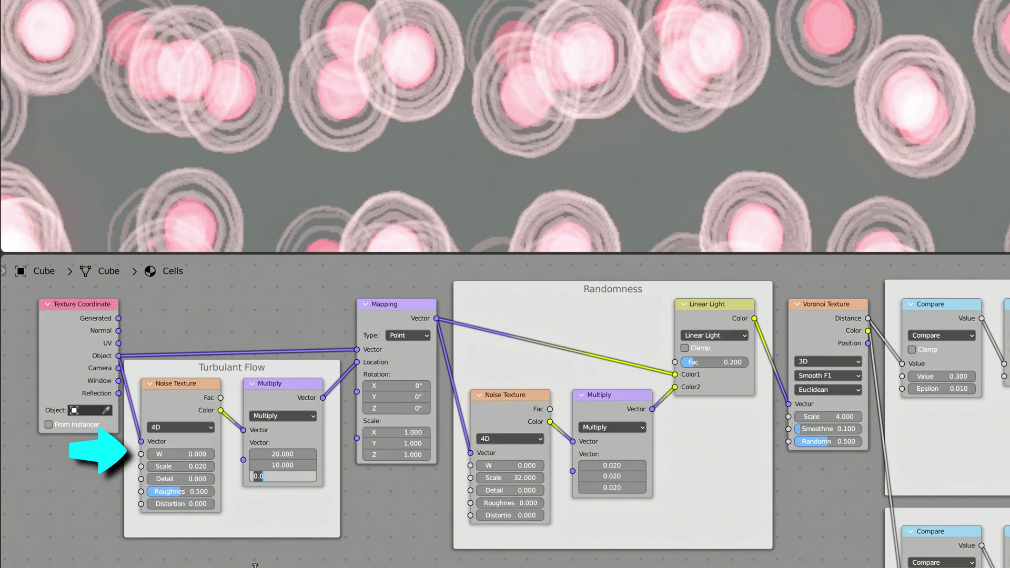
{"action": "type", "text": "20"}
{"action": "key", "text": "Return"}
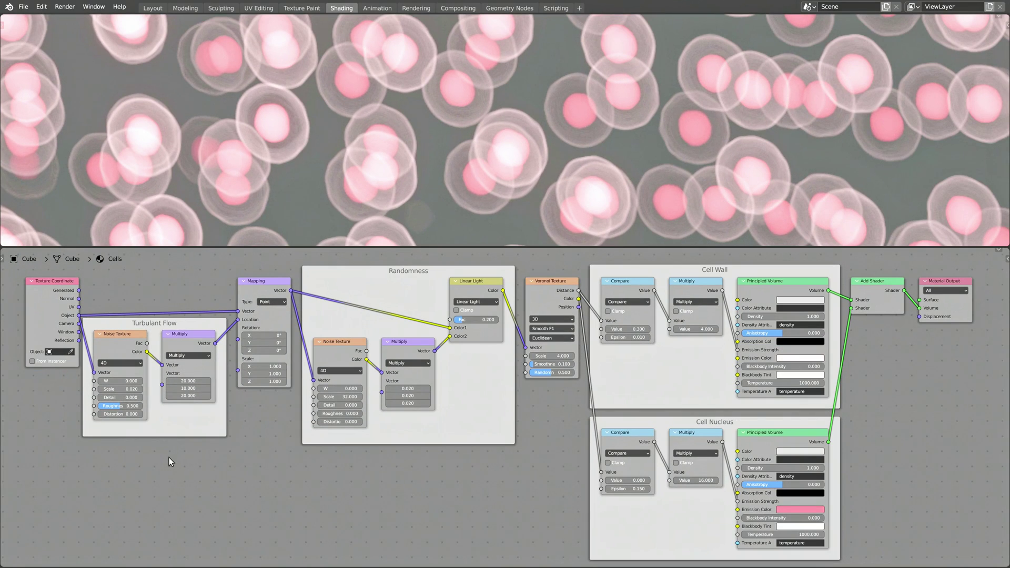
{"action": "left_click_drag", "start_coordinate": [118, 381], "coordinate": [184, 381]}
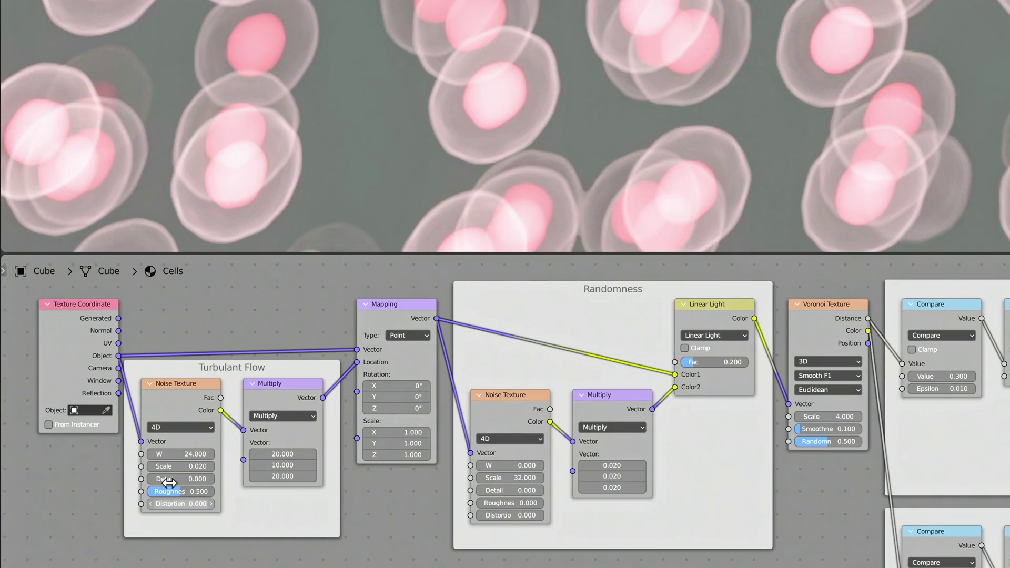
Drive the flow noise W with #frame/50 and the Randomness noise W with #frame/500.
{"action": "left_click", "coordinate": [174, 454]}
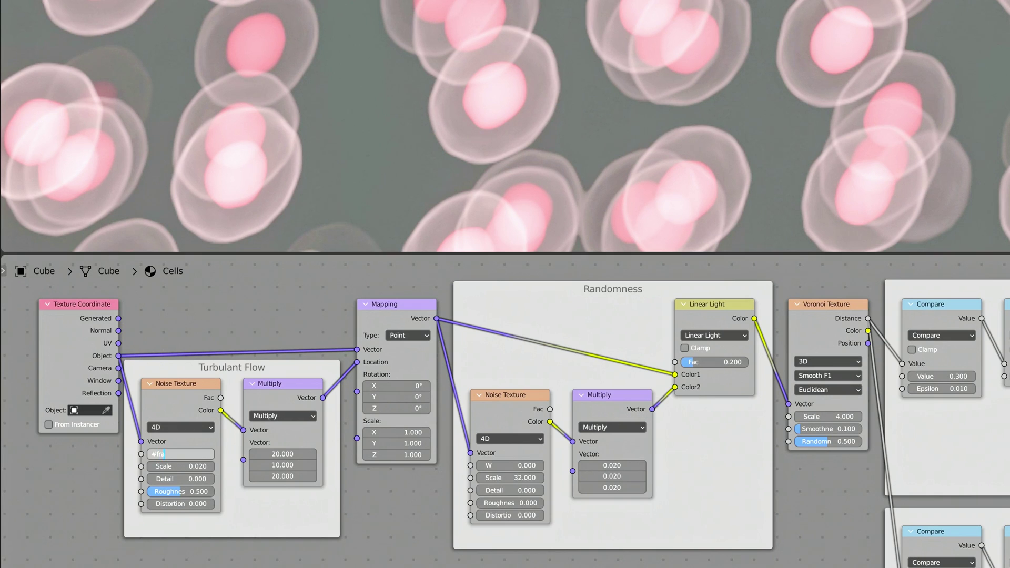
{"action": "type", "text": "#frame/50"}
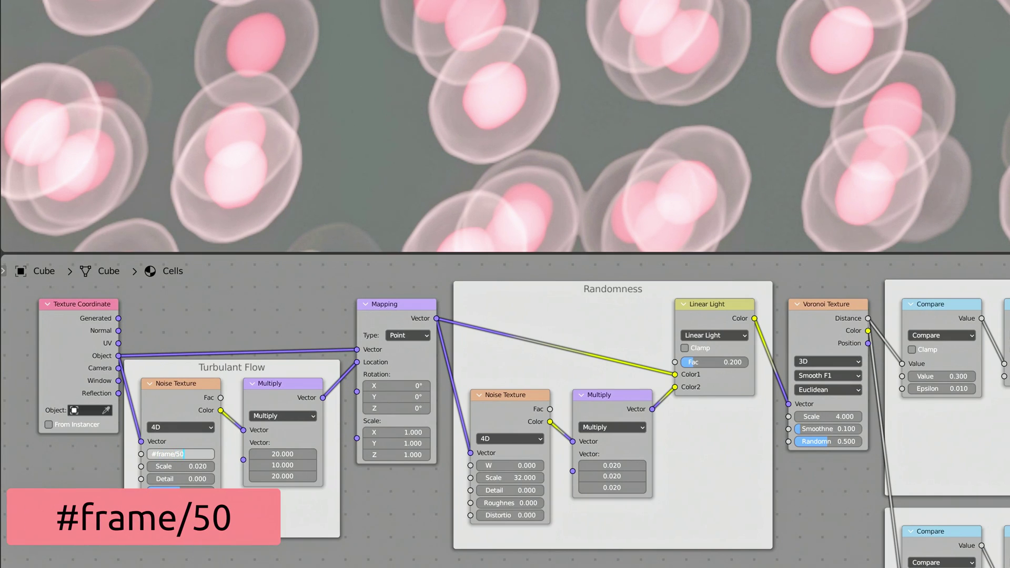
{"action": "key", "text": "Return"}
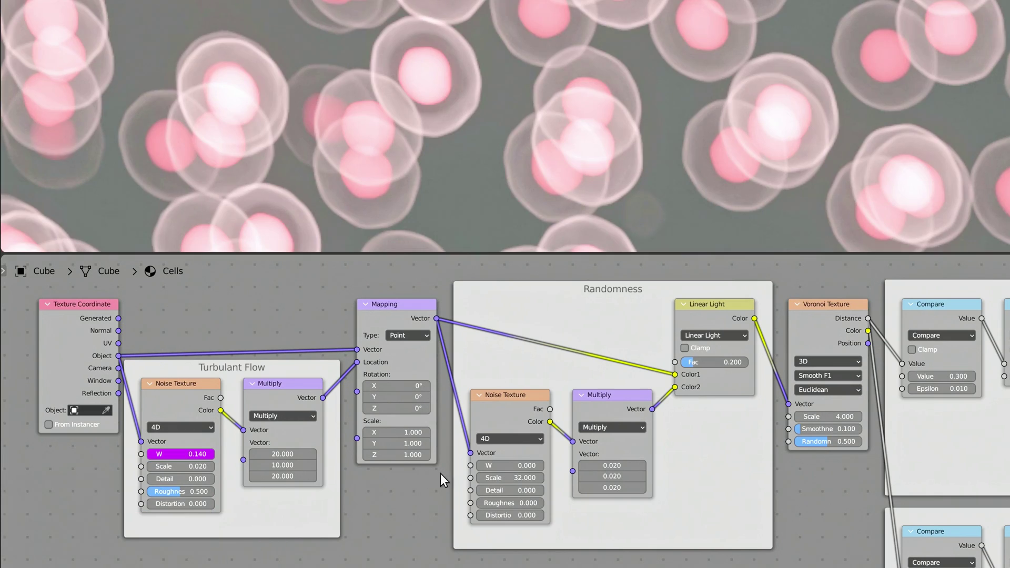
{"action": "left_click", "coordinate": [503, 466]}
{"action": "type", "text": "#frame"}
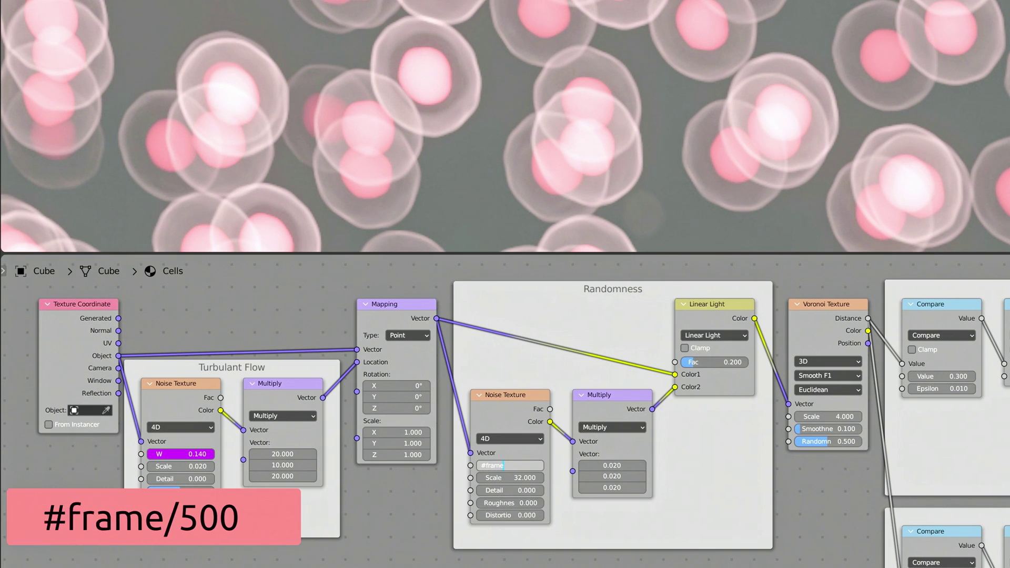
{"action": "type", "text": "/500"}
{"action": "key", "text": "Return"}
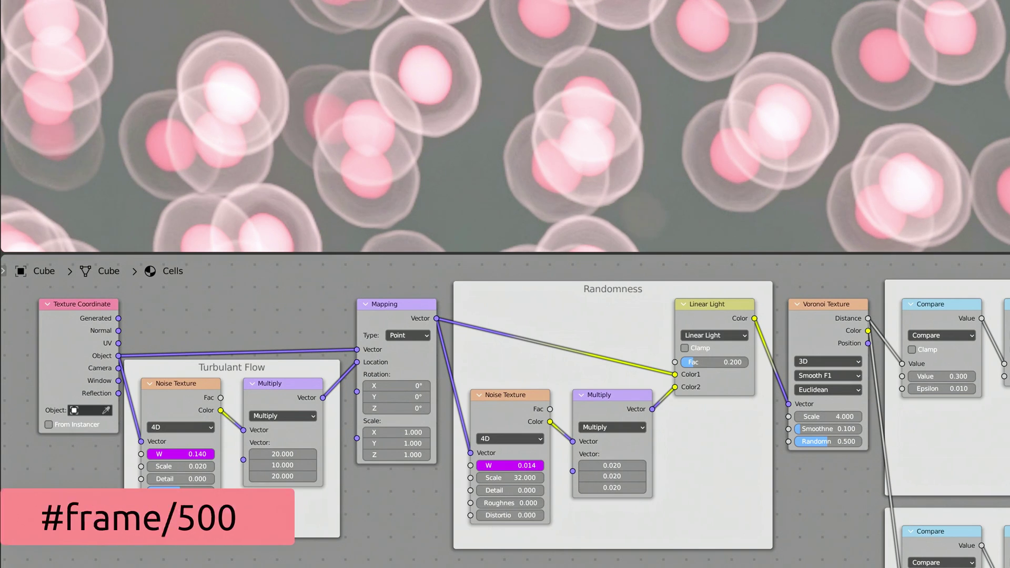